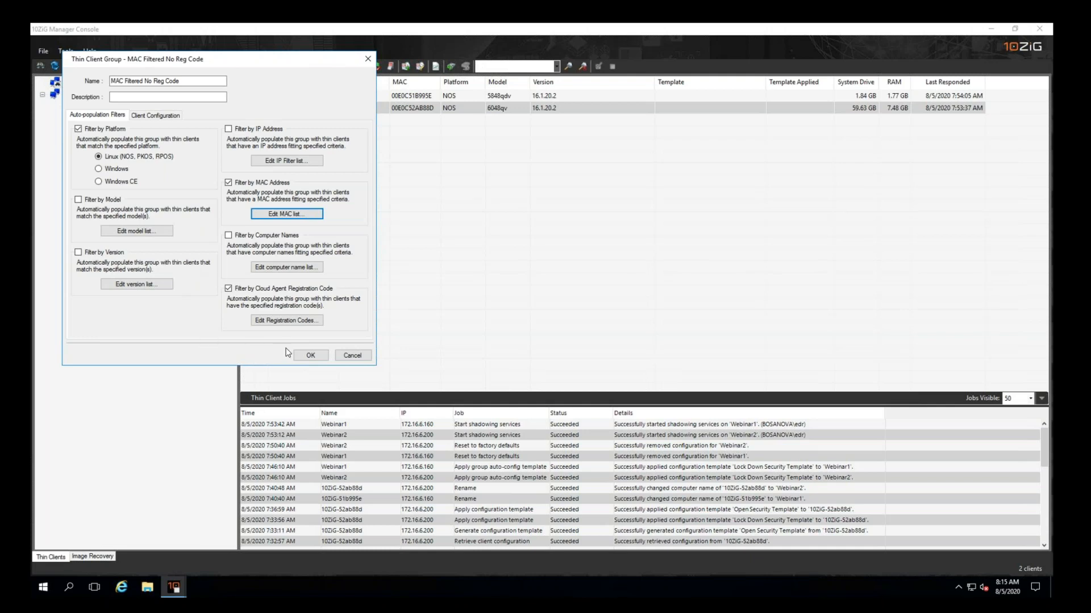
Step: Enable automatic client configuration for the MAC Filtered No Reg Code group and add the Lock Down Security Template
click(176, 117)
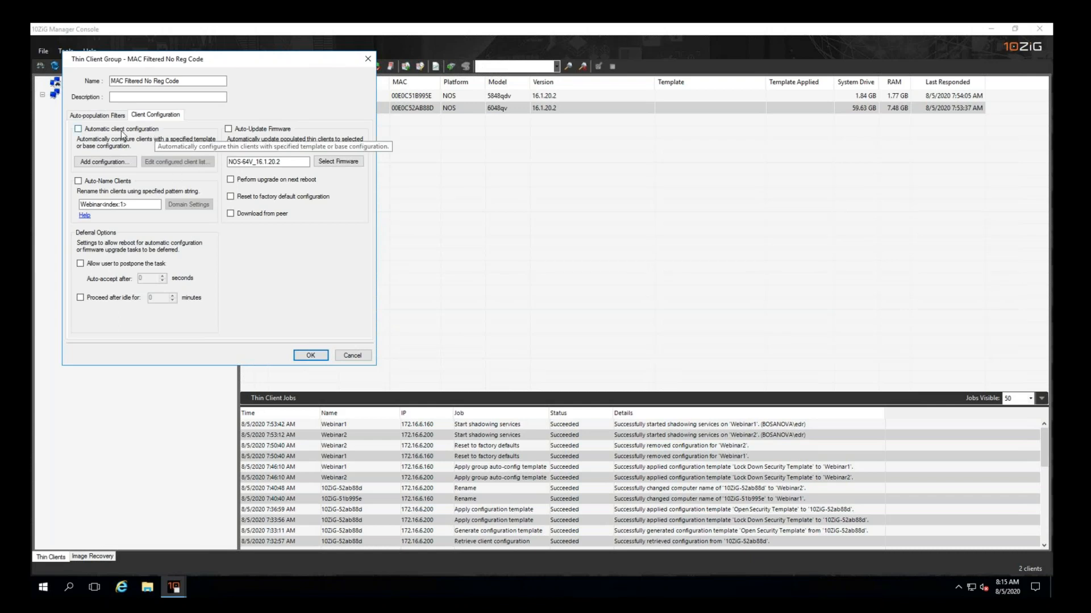
click(151, 132)
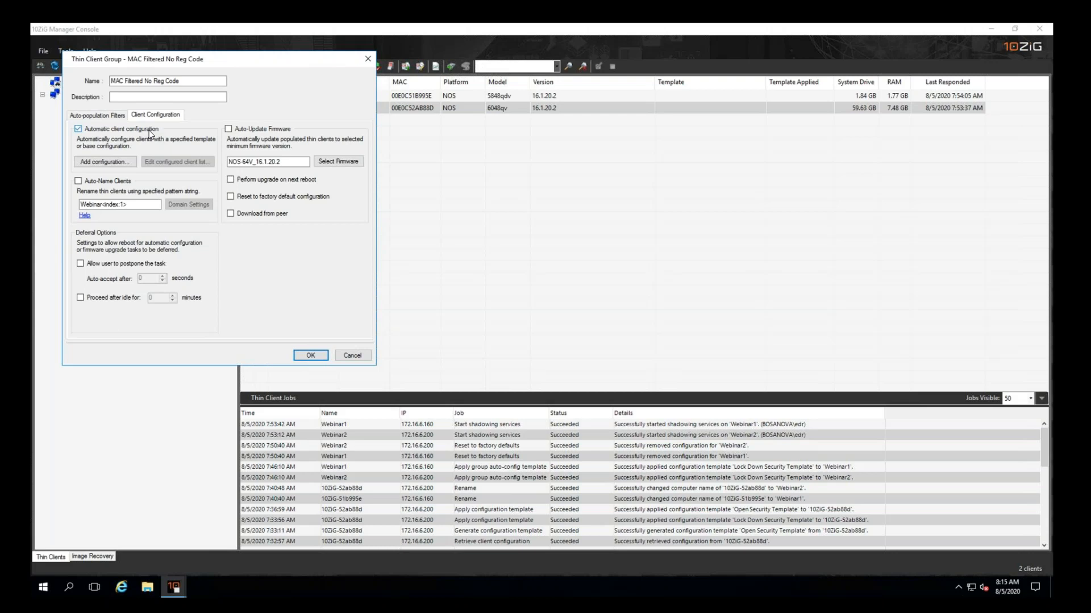
click(125, 164)
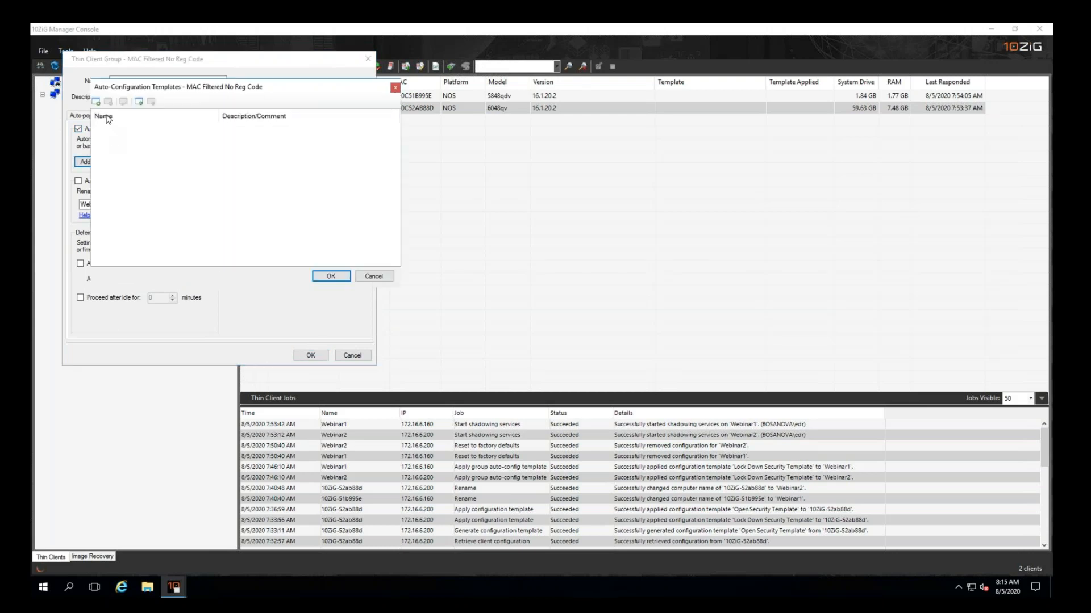
click(96, 101)
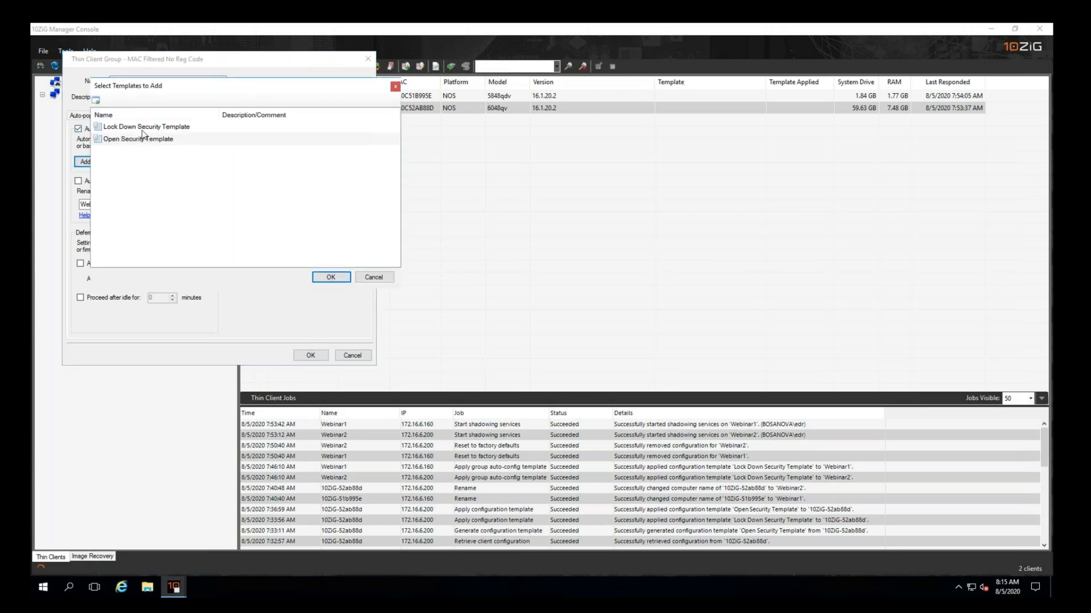
click(143, 129)
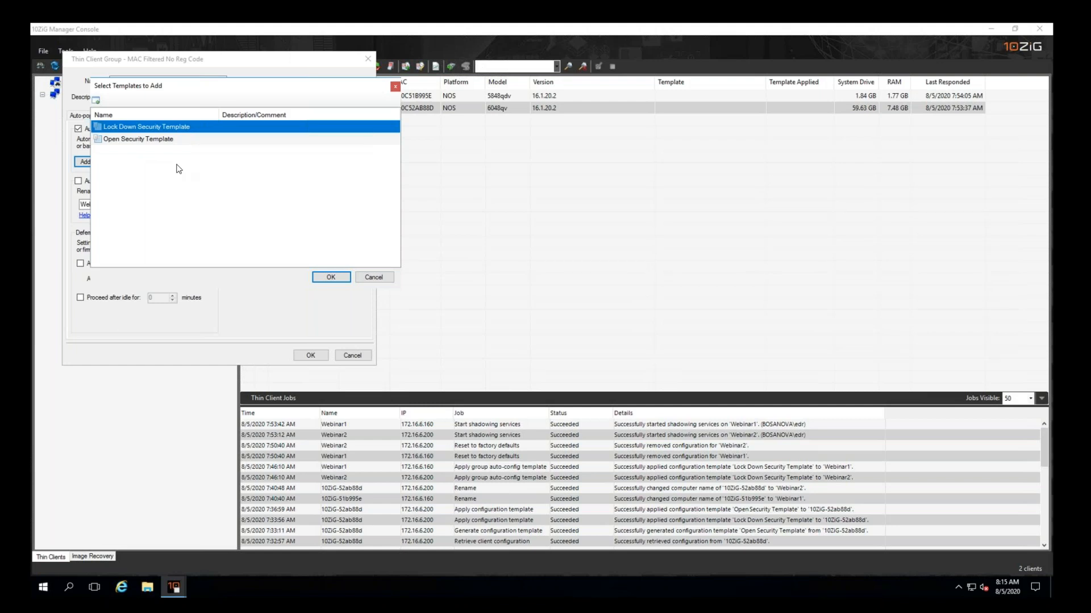
click(321, 280)
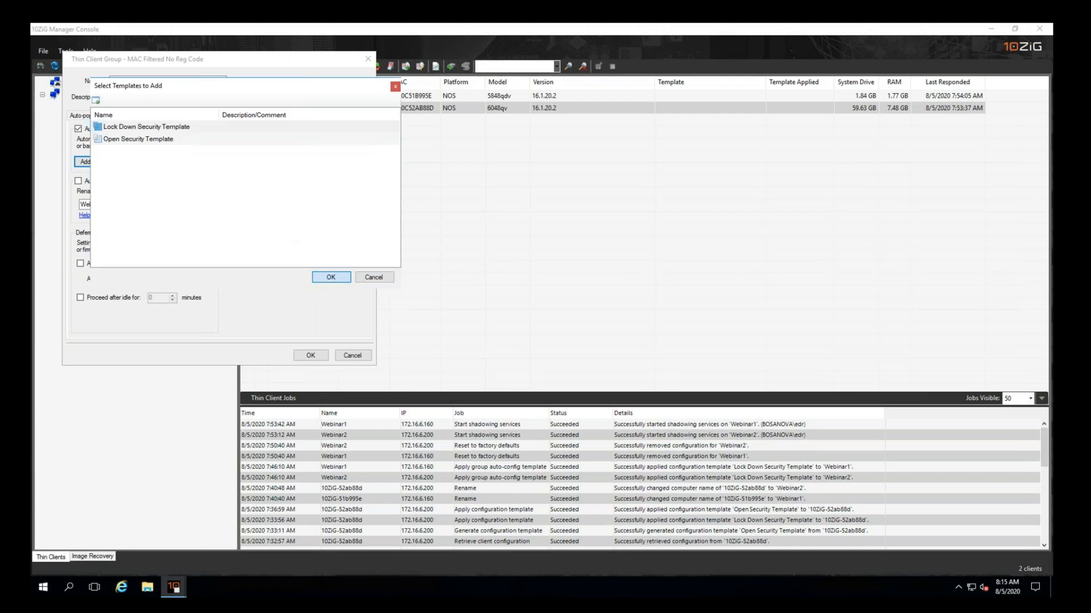
click(321, 280)
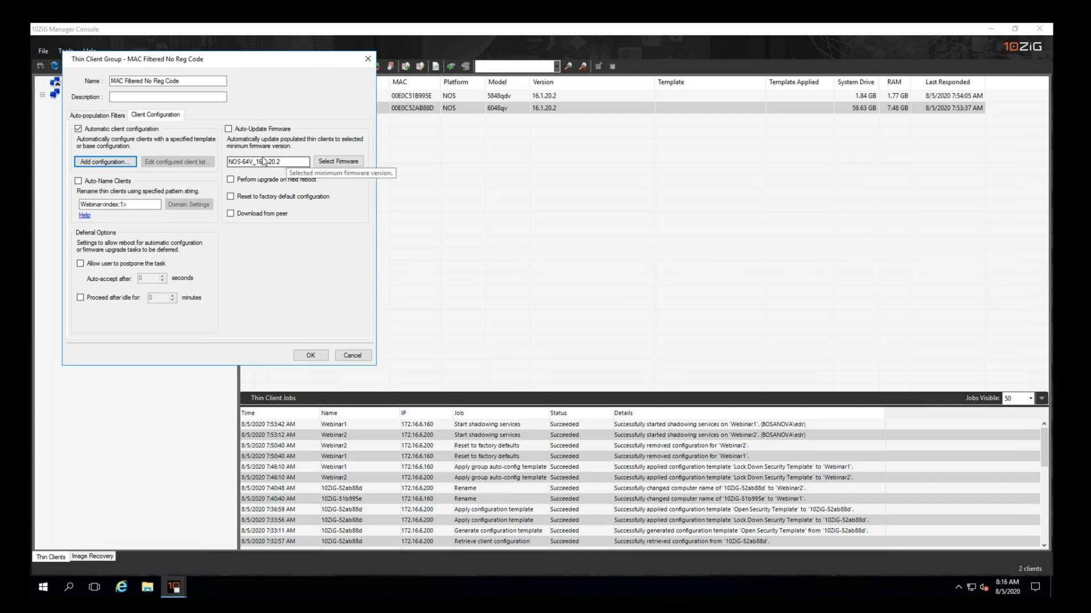
Step: Enable Auto-Name Clients and Auto-Update Firmware for the MAC Filtered No Reg Code group and save its properties
click(228, 129)
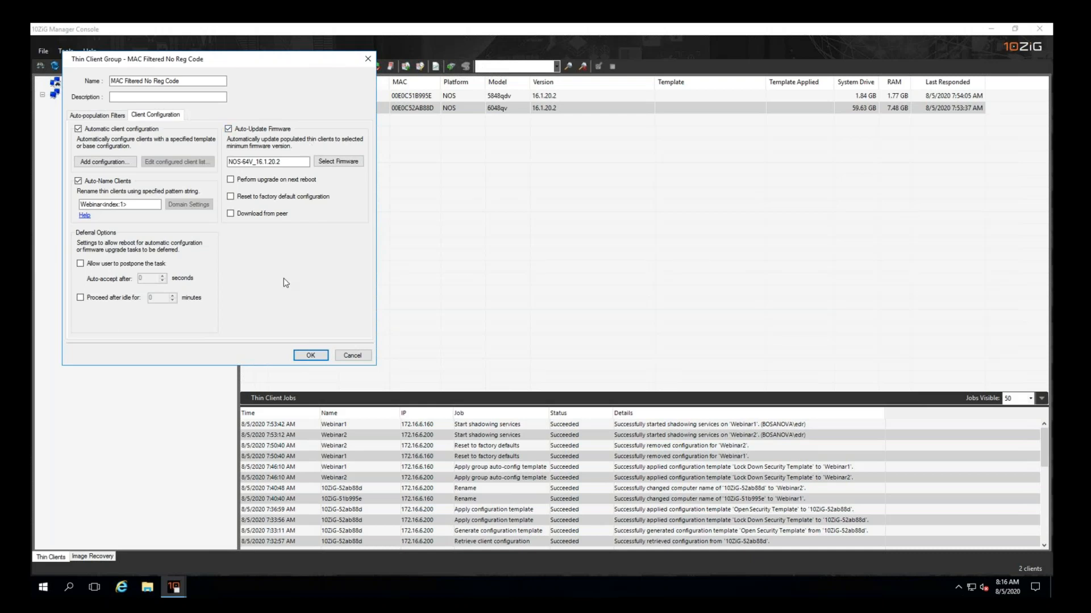
click(311, 356)
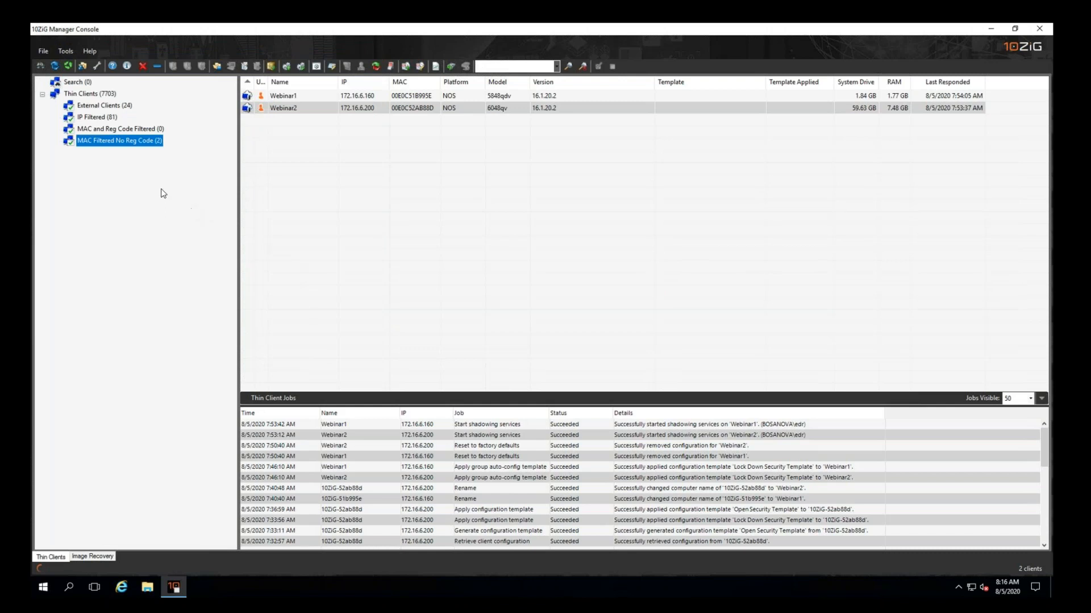
Step: Force auto-configuration on the MAC Filtered No Reg Code group and check its clients
right_click(158, 144)
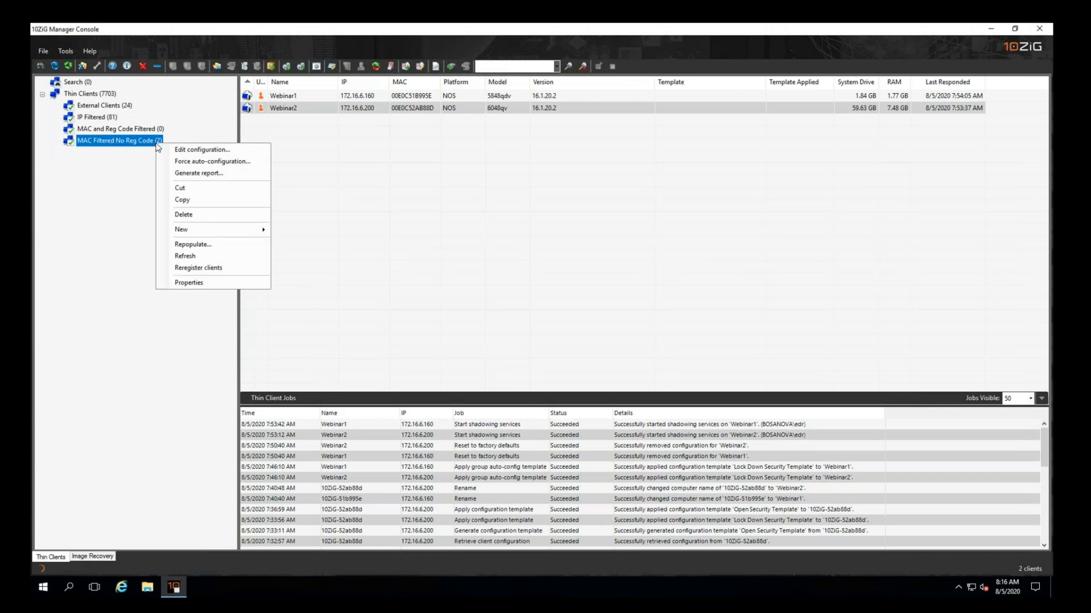
click(183, 162)
click(576, 358)
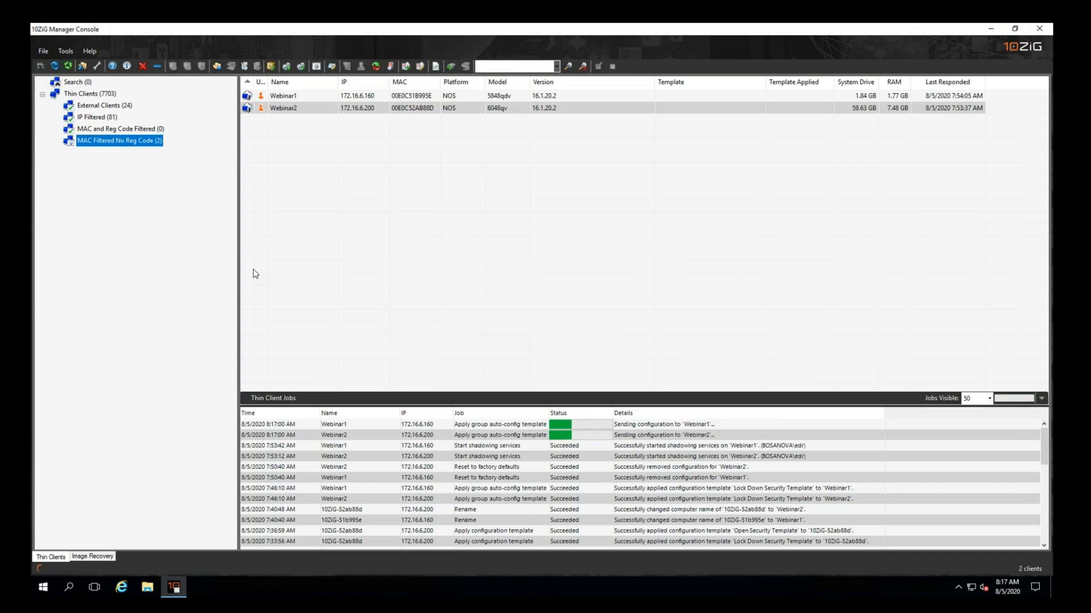
click(152, 142)
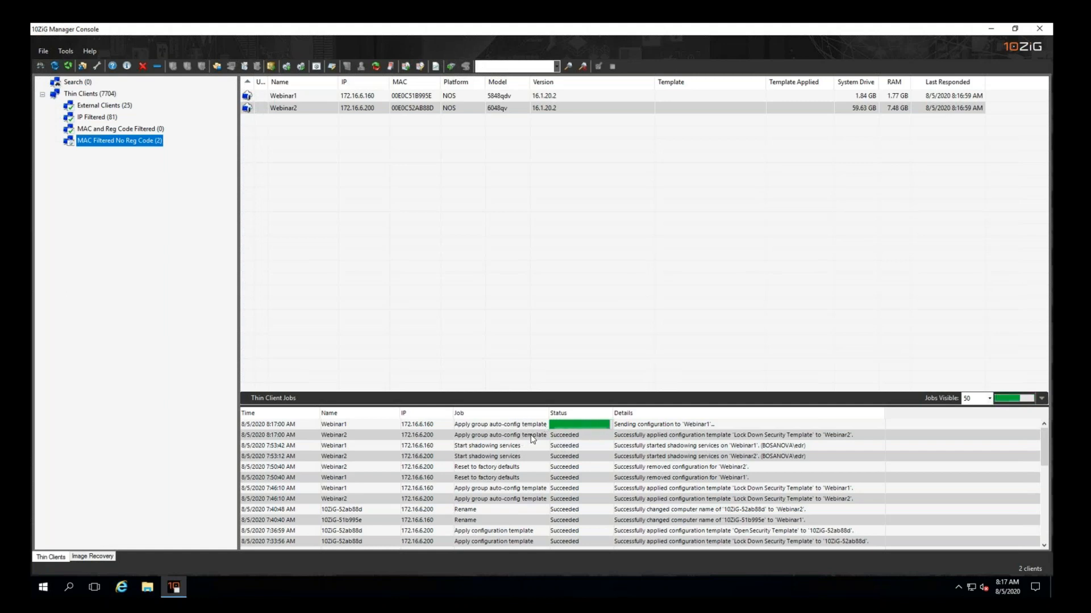
click(140, 144)
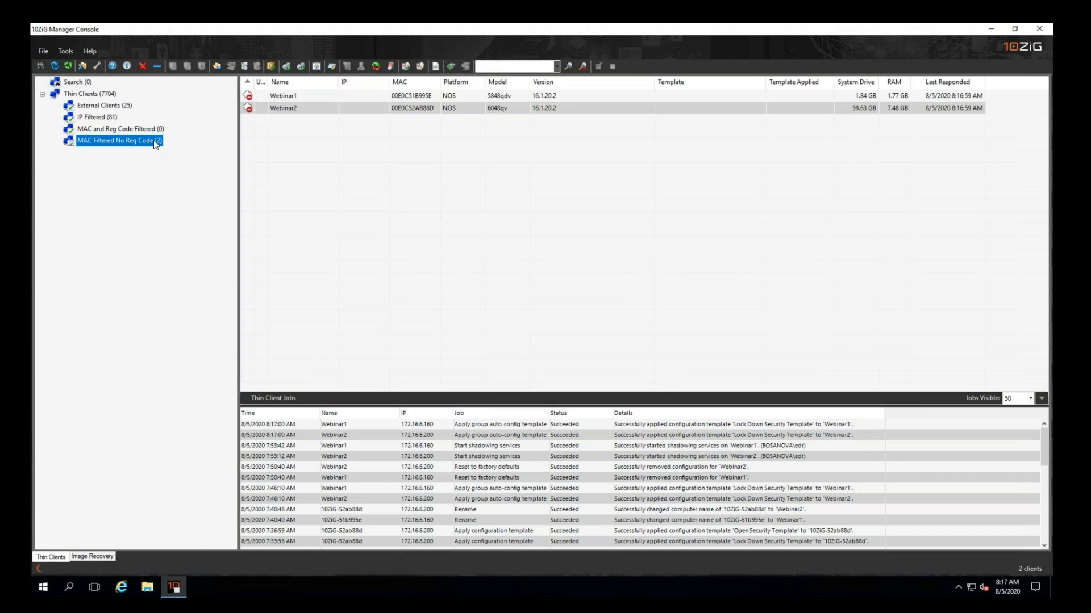
Step: Check the MAC and Reg Code Filtered group's clients and review the IP filter list of the IP Filtered group
click(114, 130)
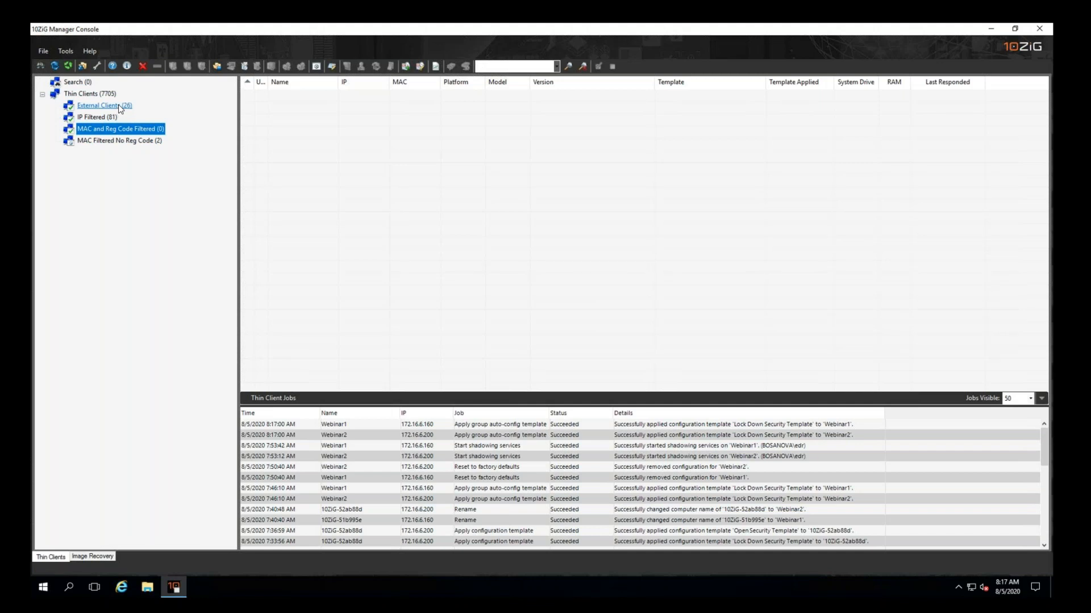
click(91, 117)
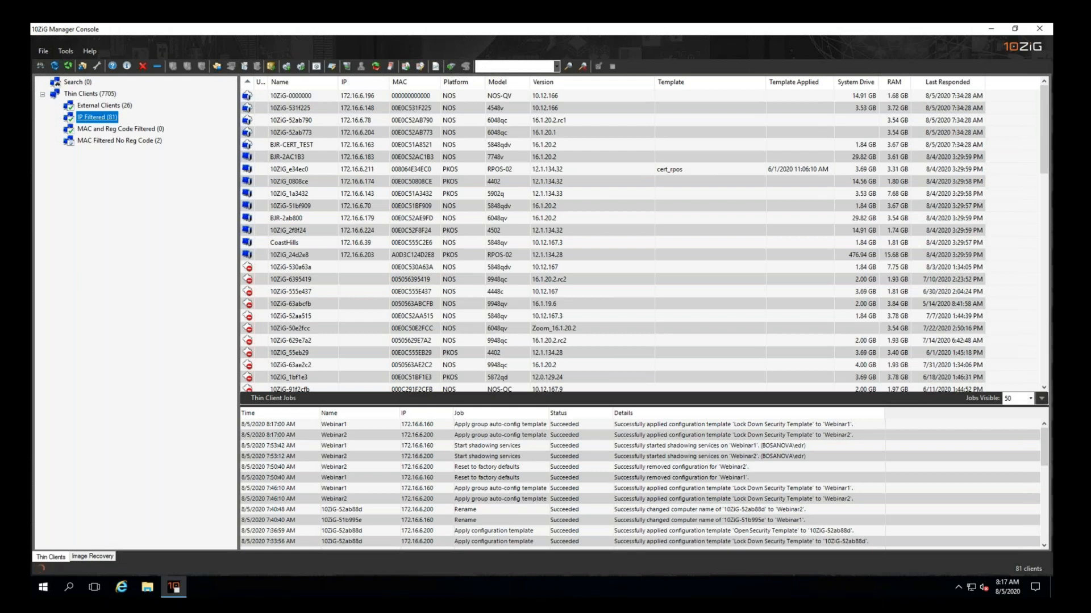
right_click(103, 110)
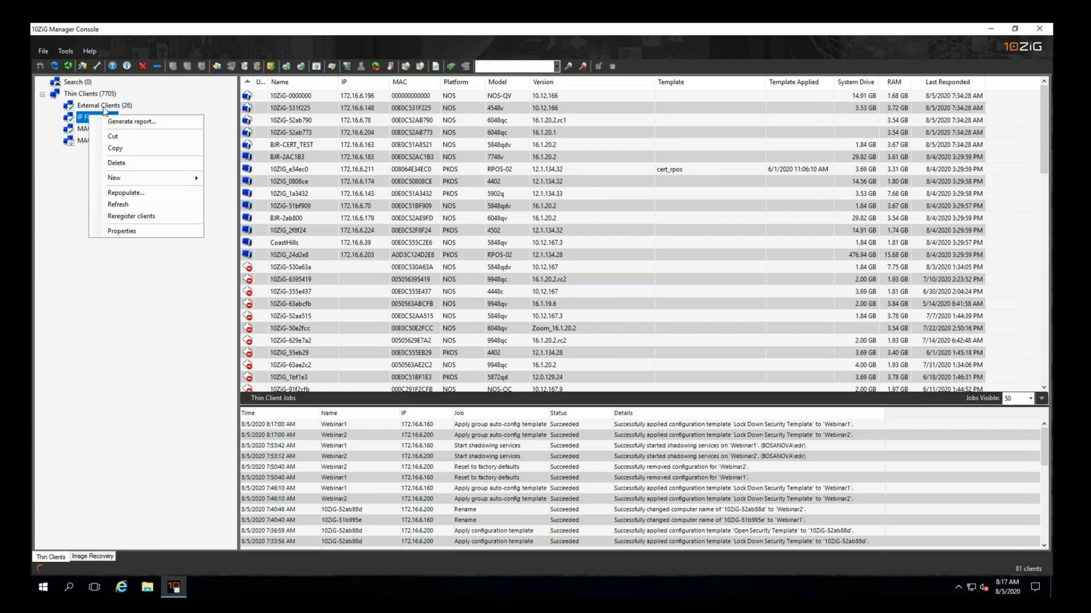
click(126, 231)
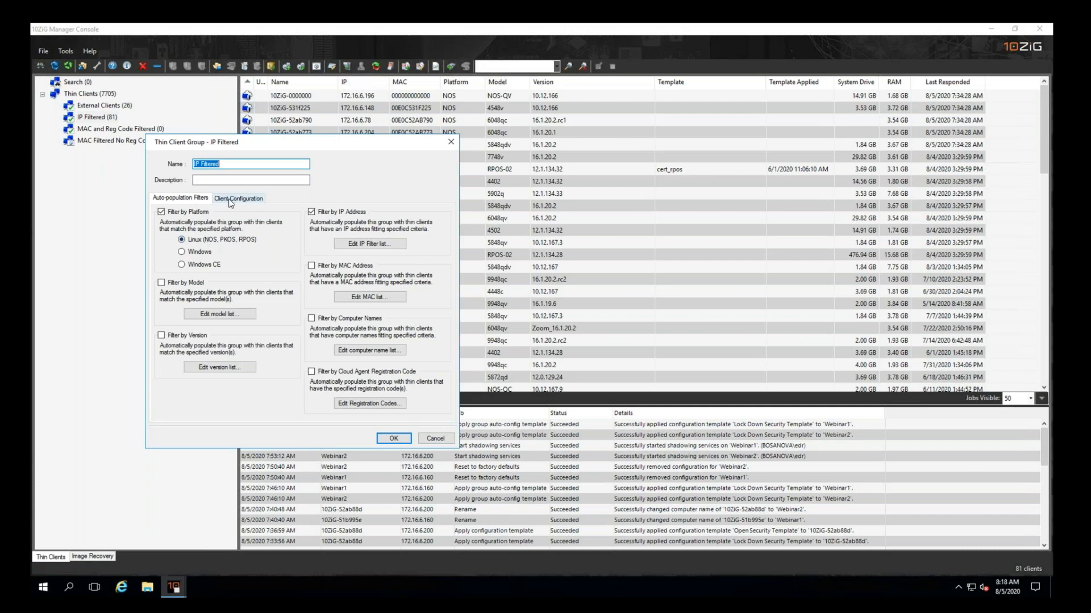
click(378, 244)
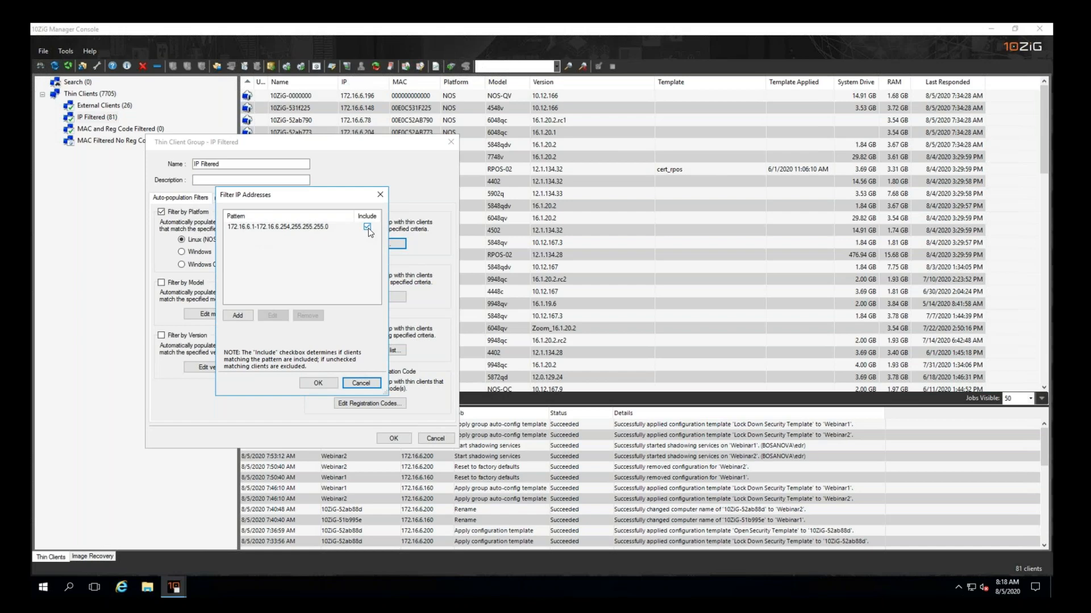
click(319, 384)
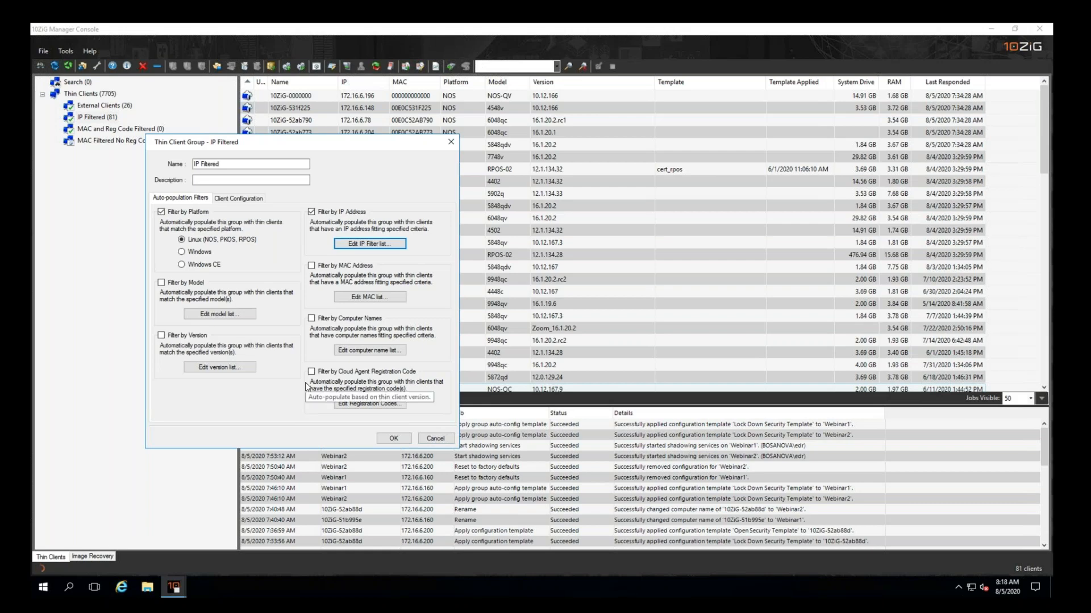
click(423, 442)
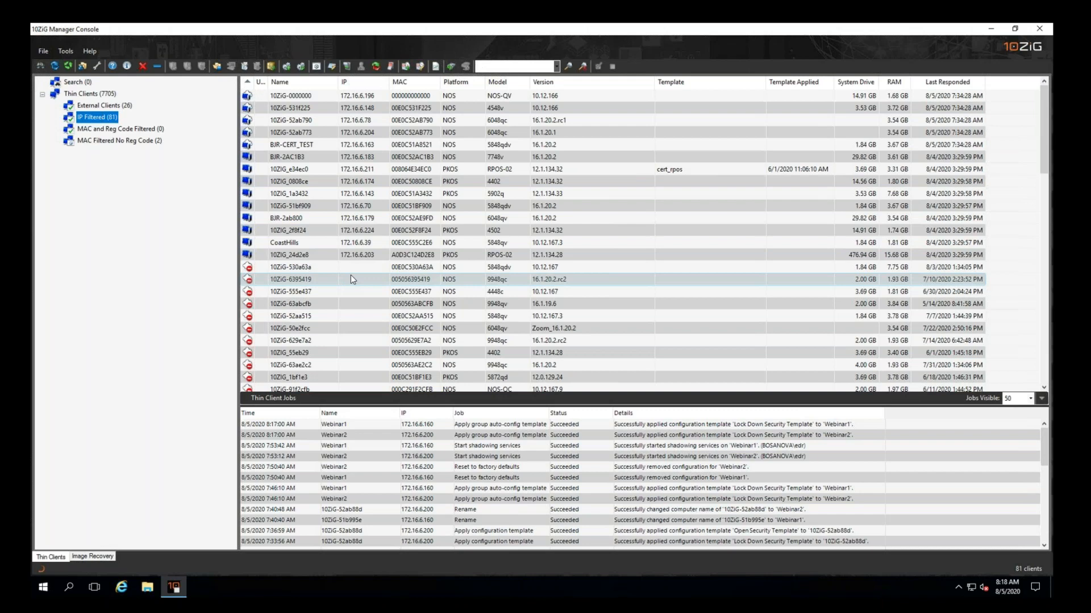
Step: Review the clients and the IP filter patterns of the External Clients group, leaving its properties unsaved
click(125, 107)
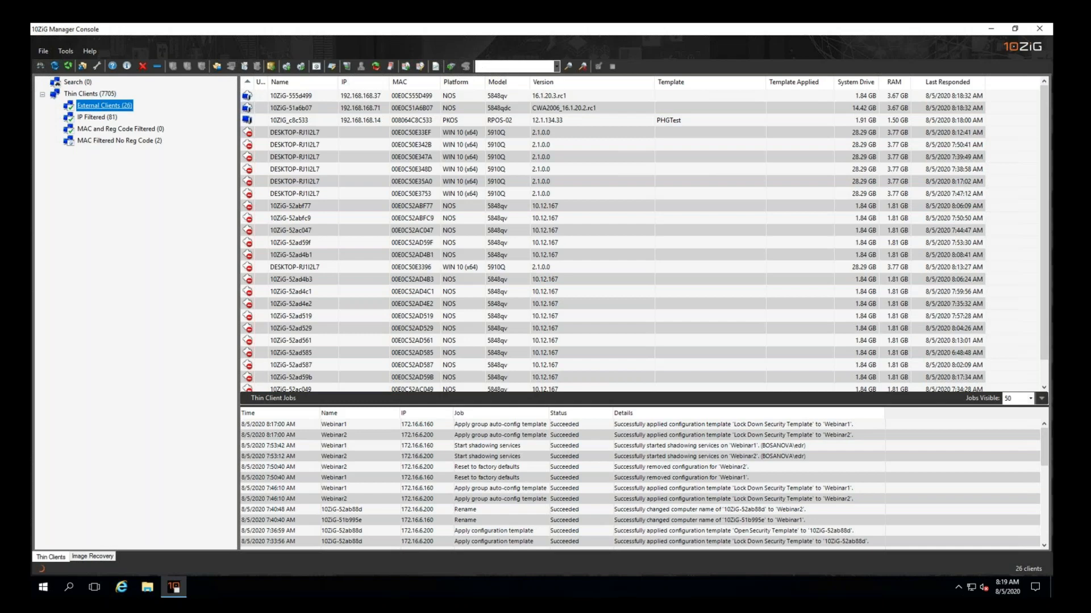
right_click(123, 105)
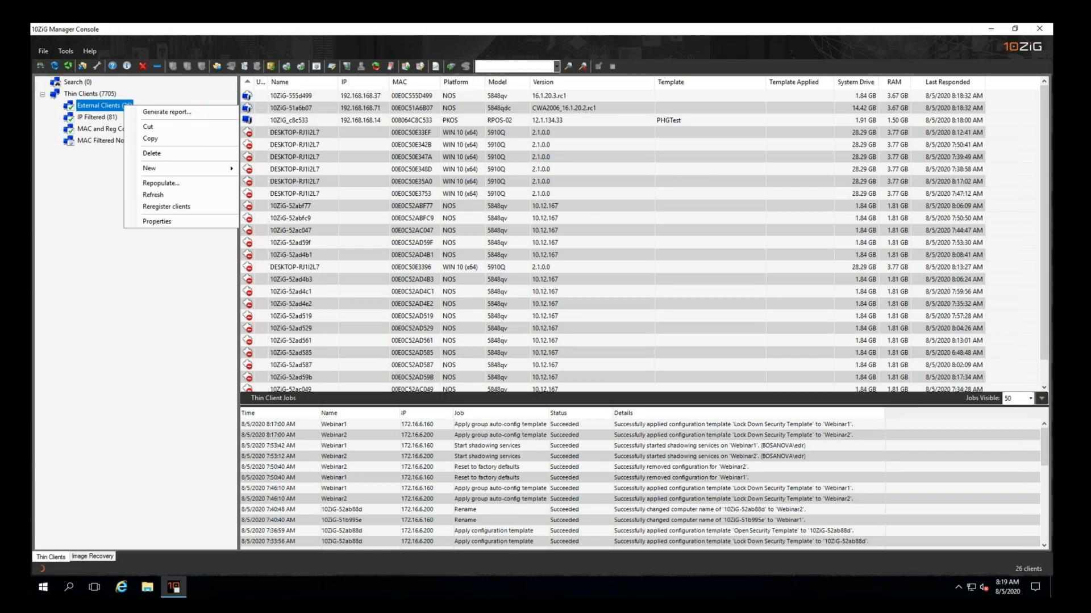
click(173, 222)
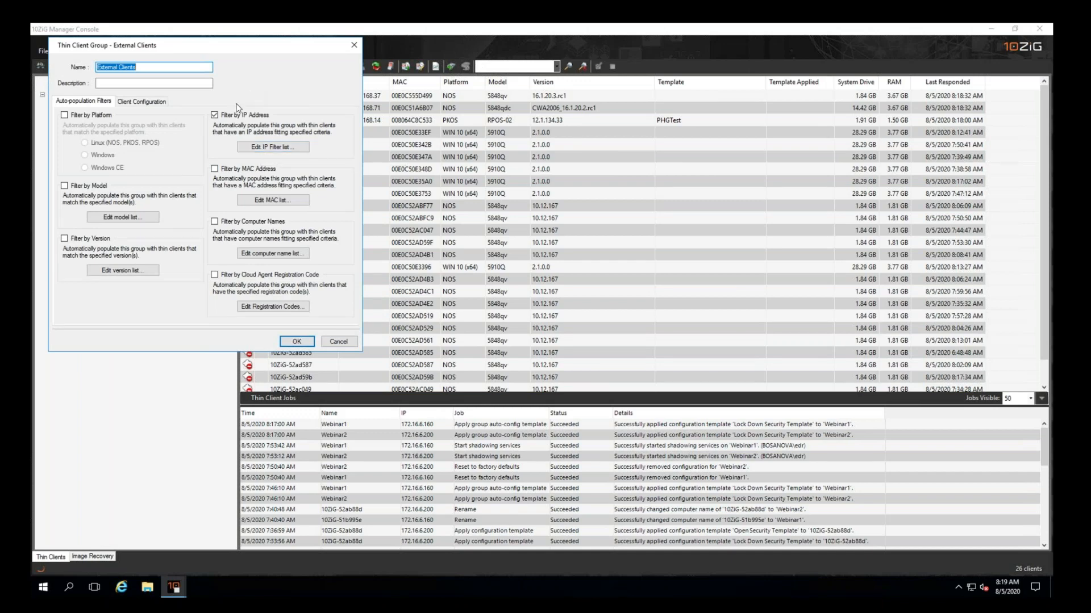
click(283, 150)
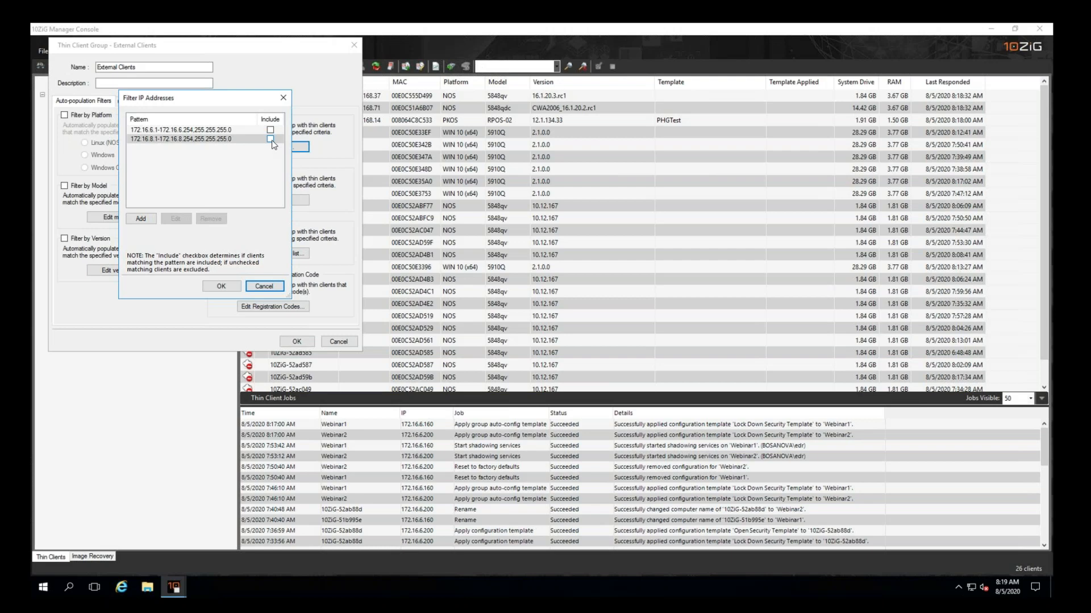
click(238, 286)
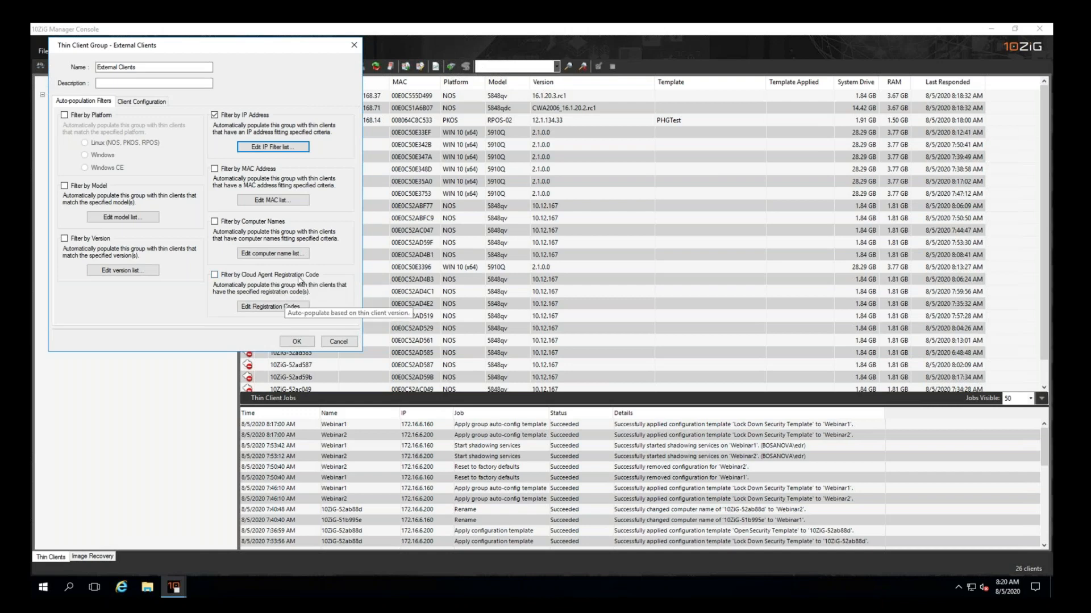
click(338, 343)
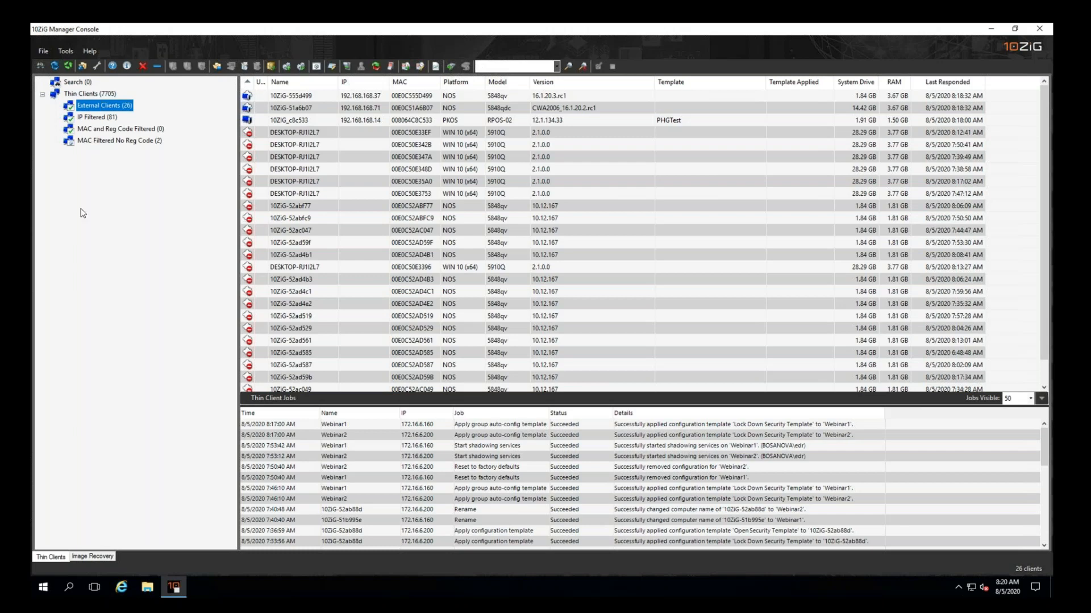
Step: Repopulate the MAC Filtered No Reg Code group
click(152, 142)
right_click(151, 143)
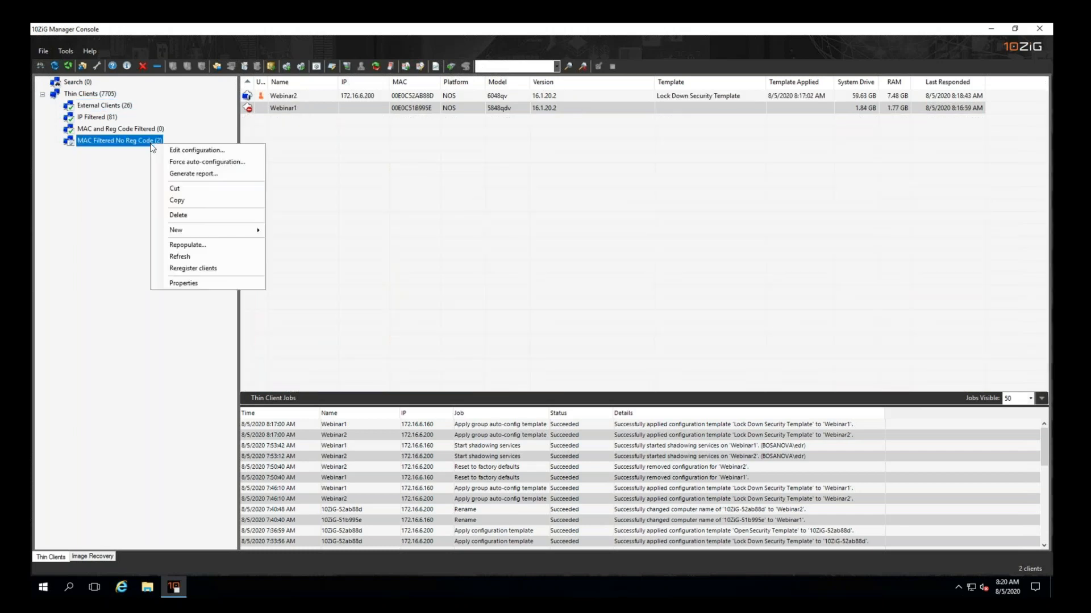
click(187, 245)
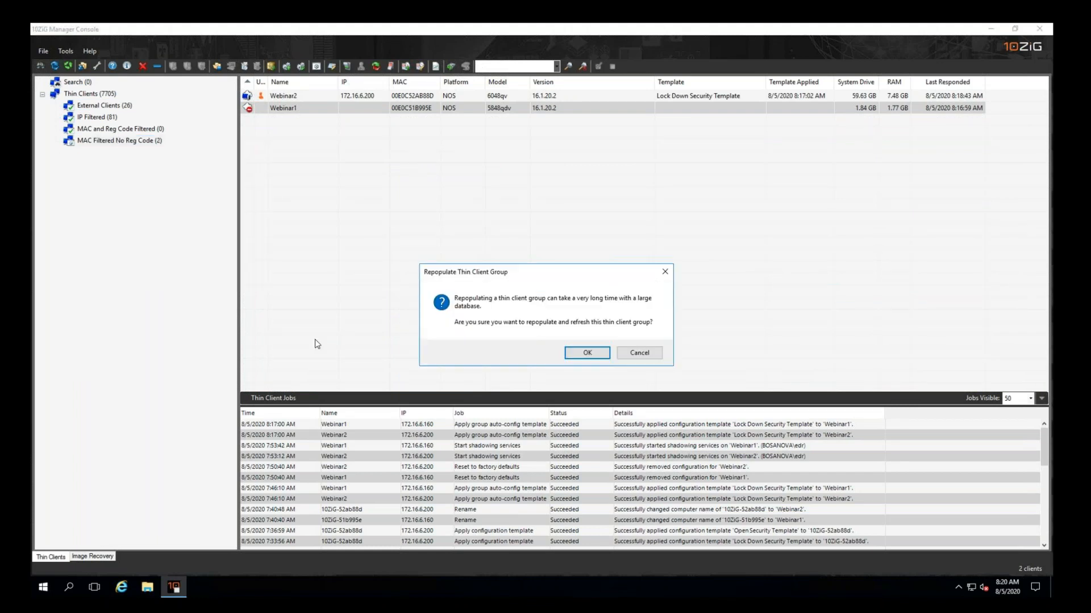
click(573, 351)
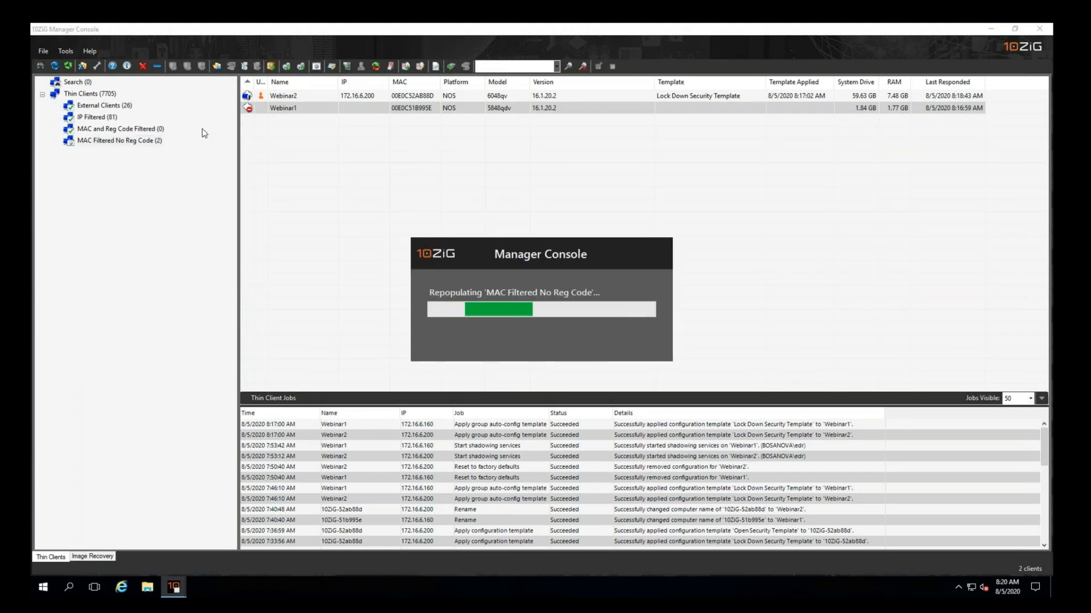
Step: Repopulate the MAC and Reg Code Filtered group
click(152, 129)
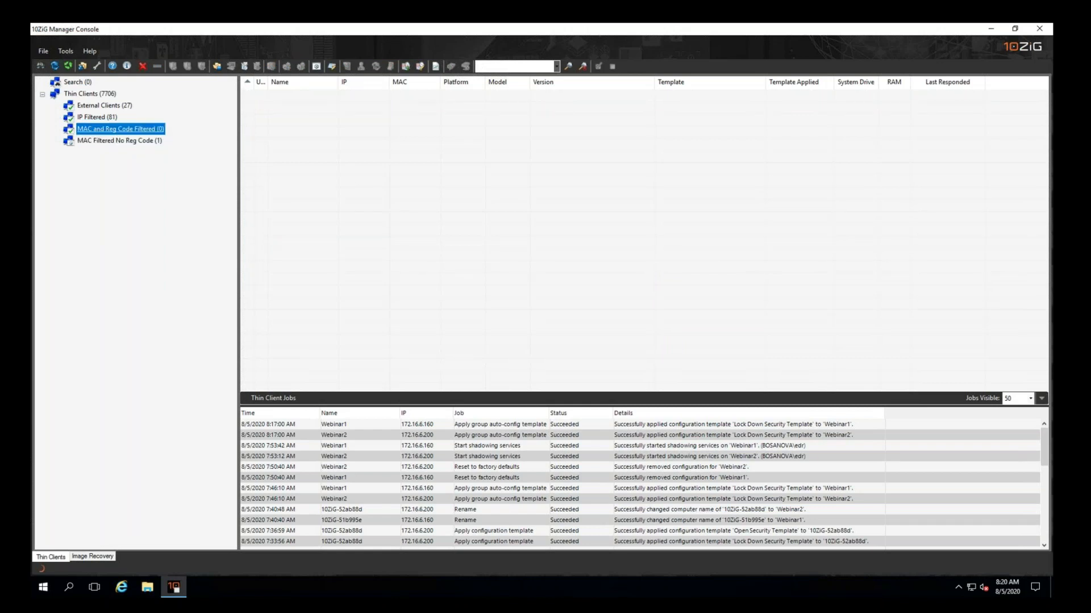
right_click(153, 130)
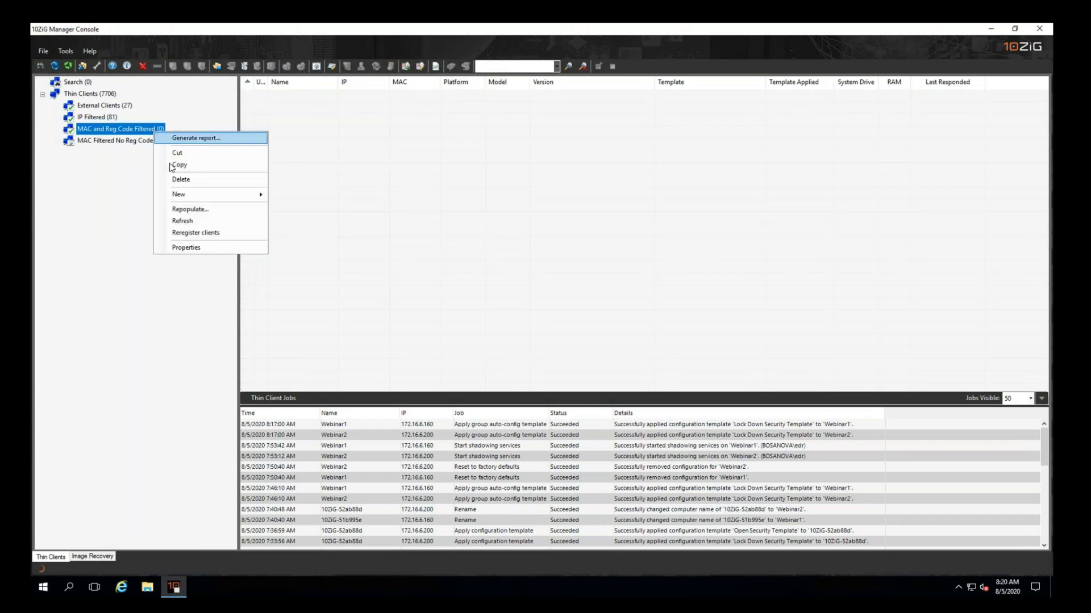
click(188, 209)
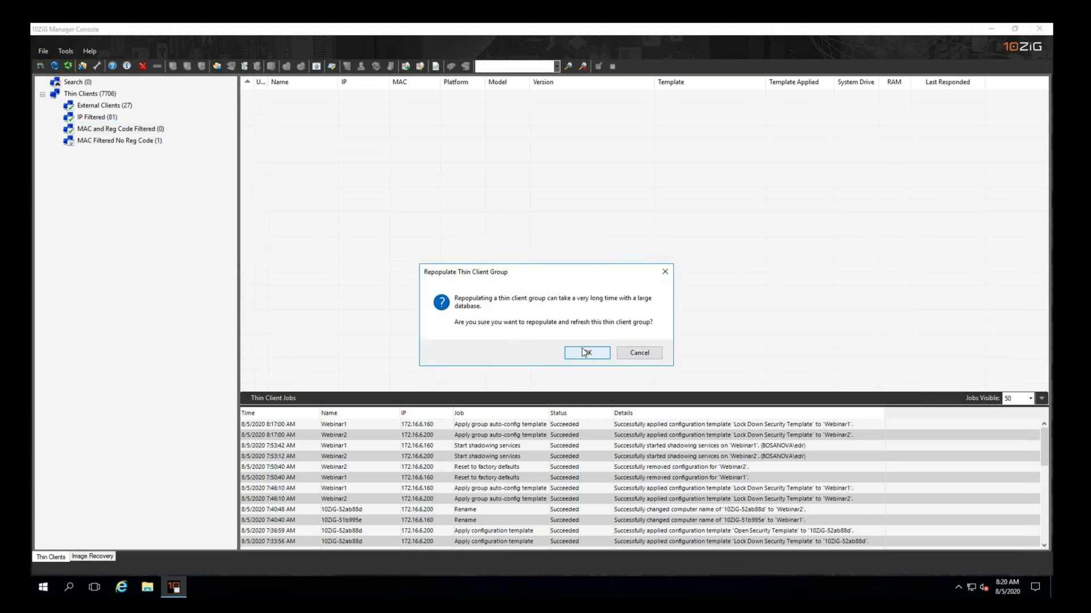
click(585, 352)
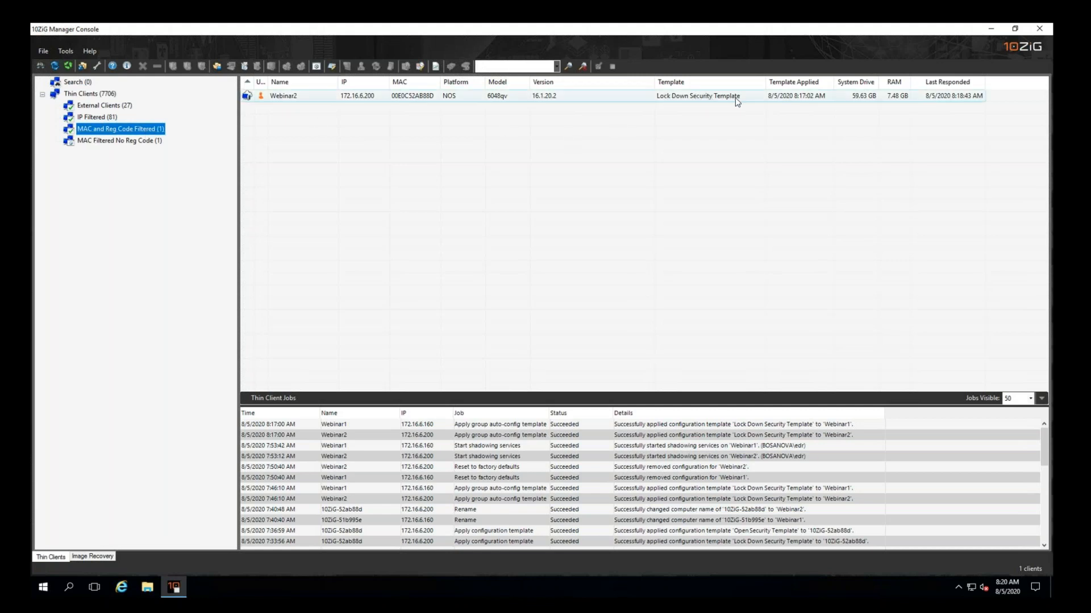
Step: Shadow the Webinar2 thin client in the MAC and Reg Code Filtered group using VNC
right_click(289, 97)
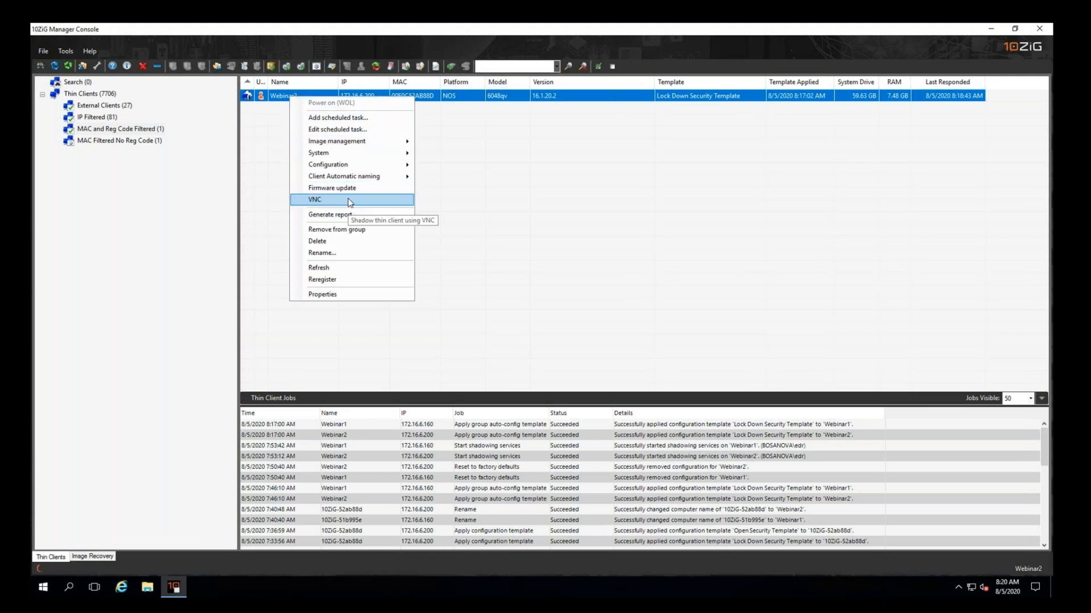
click(318, 199)
click(571, 358)
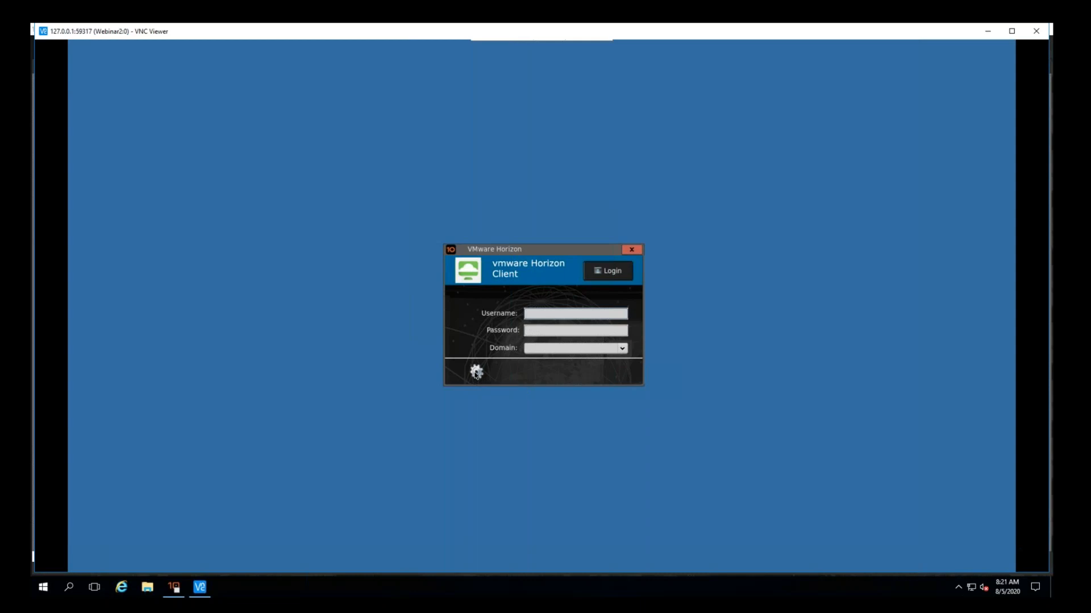
Step: Unlock the client's protected control panel with the terminal password and review its security settings without changing them
click(476, 373)
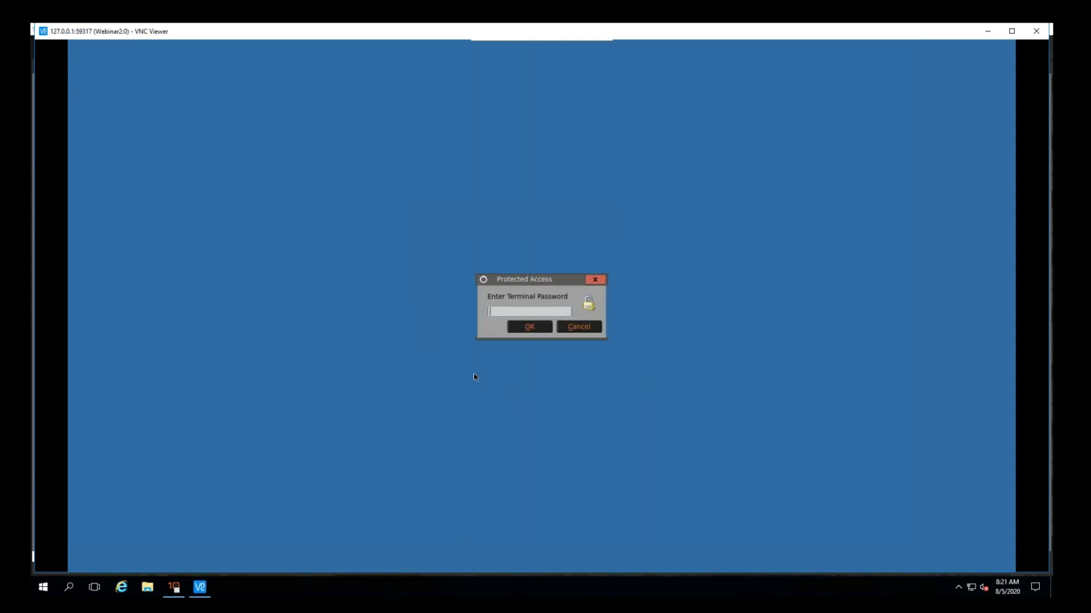
text(********)
click(530, 327)
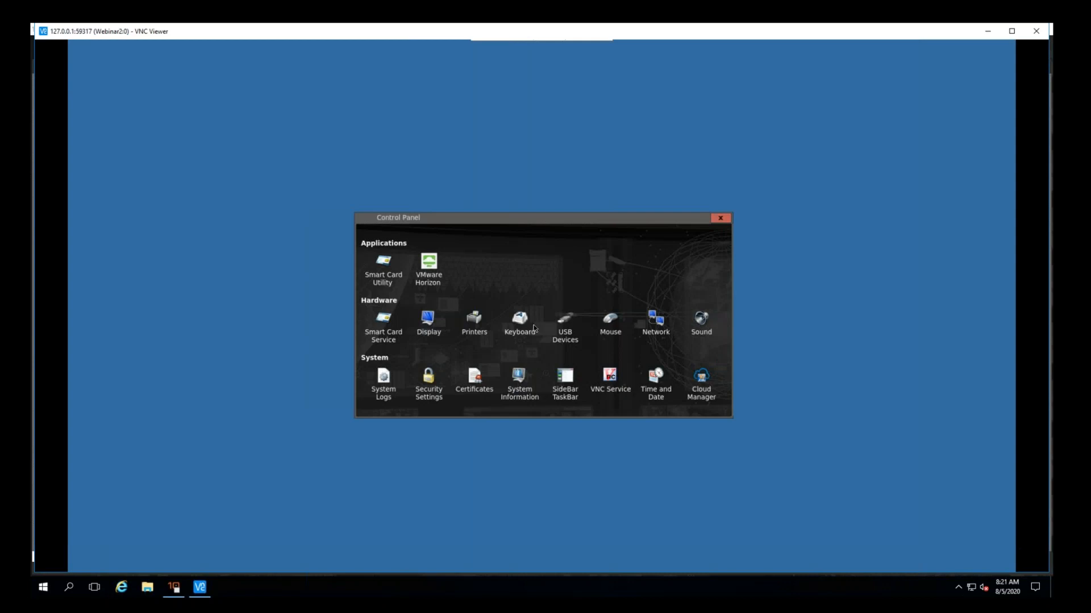
click(428, 392)
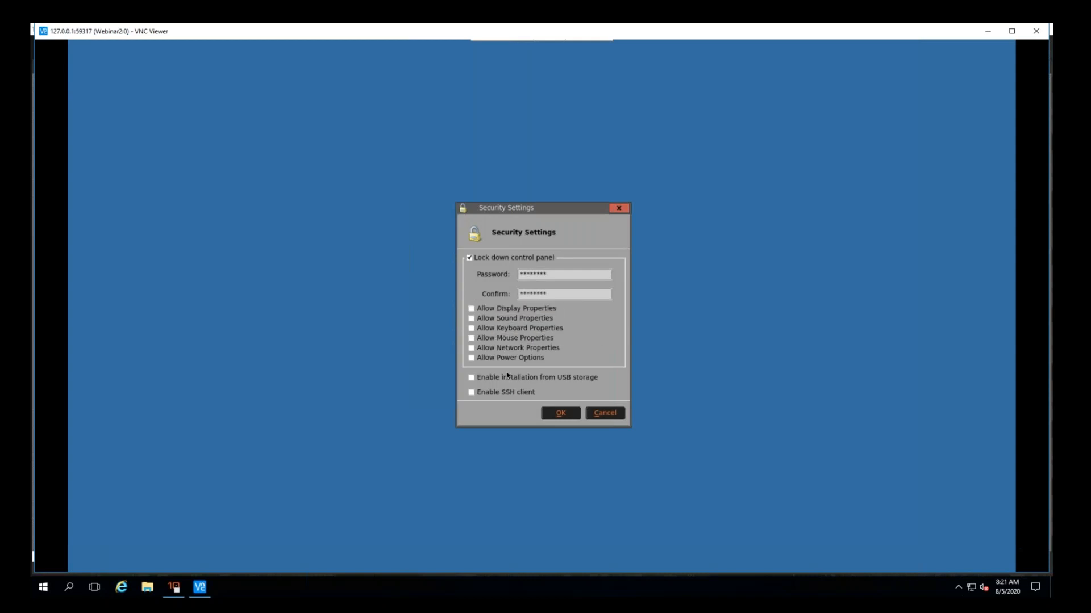
click(596, 418)
Step: Review the client's Cloud Manager settings and registration code, cancel without changes, and end the shadowing session
click(706, 393)
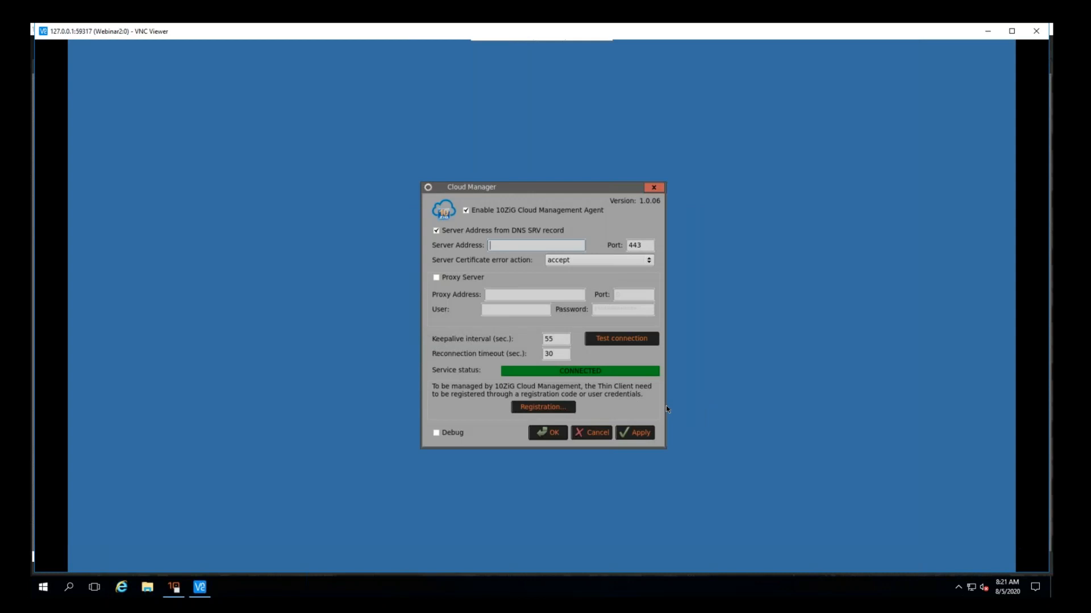
click(532, 409)
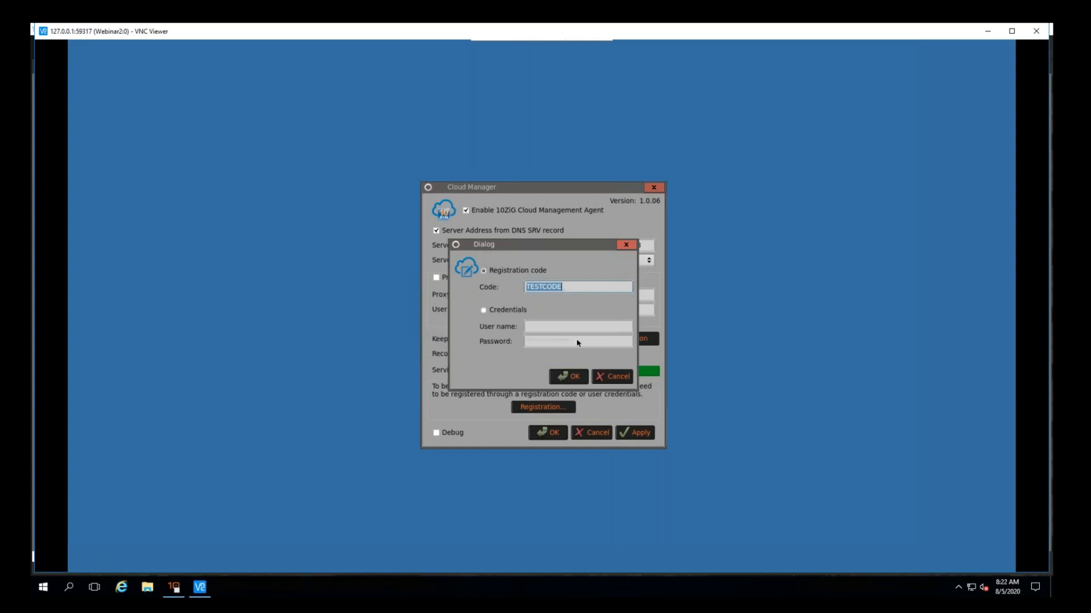
click(609, 378)
click(596, 437)
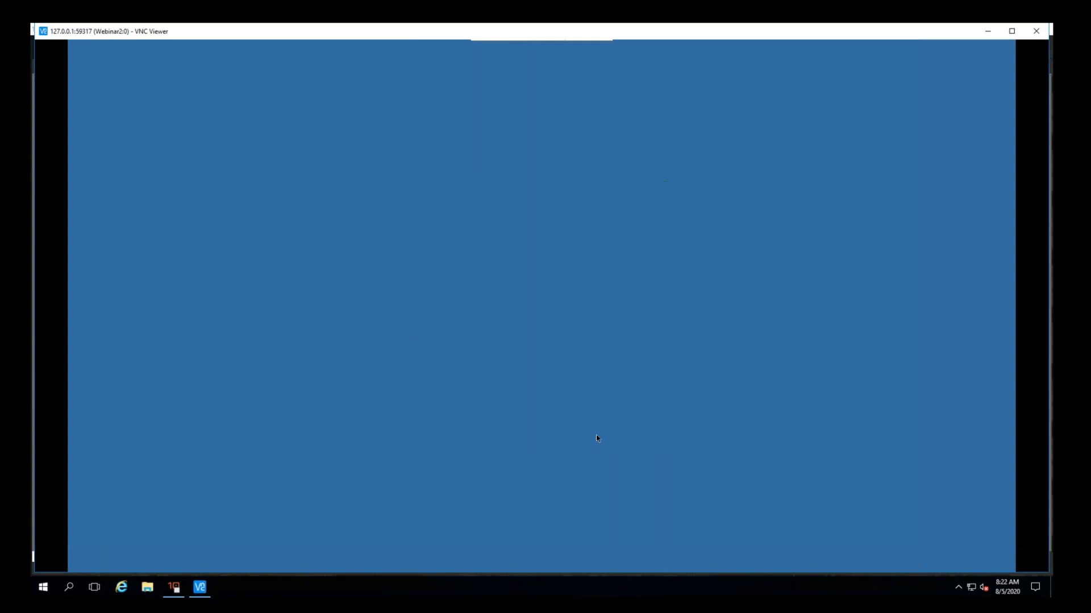
click(1036, 33)
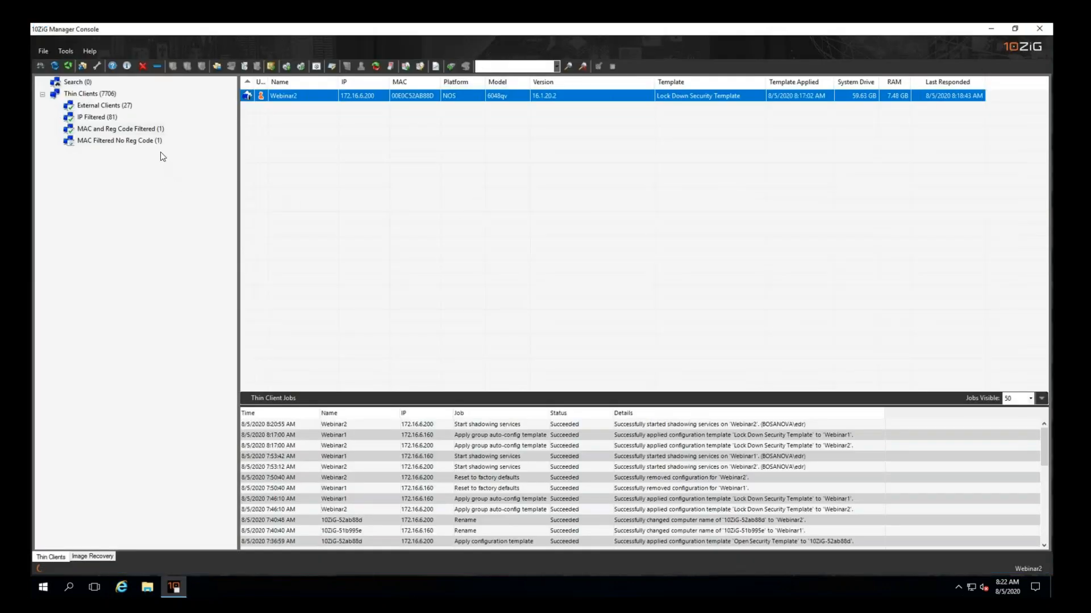
Step: Compare the clients listed in the MAC Filtered No Reg Code and MAC and Reg Code Filtered groups
click(150, 141)
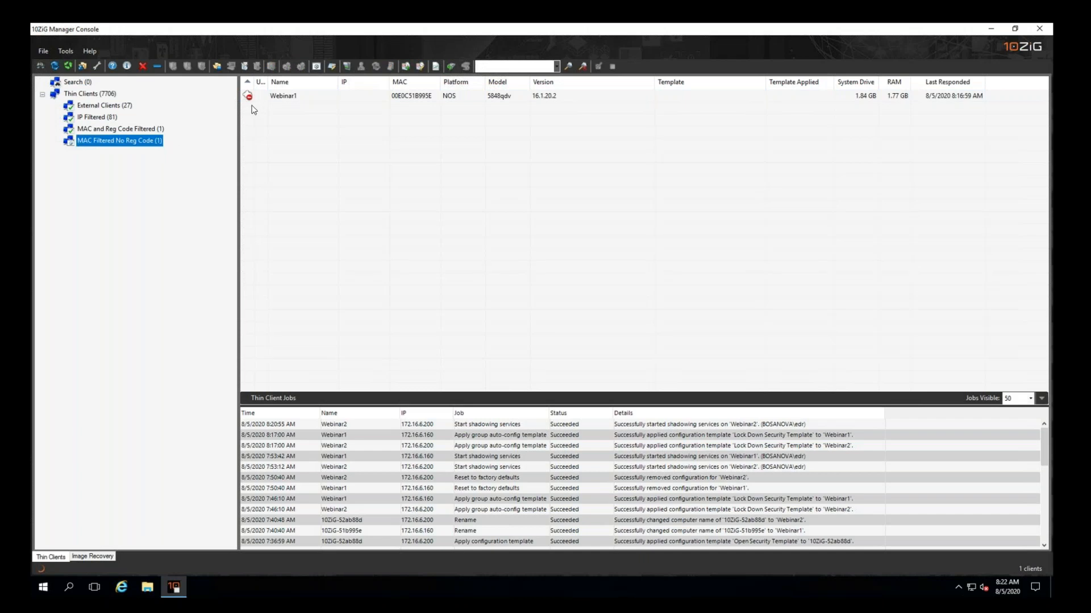
key(Up)
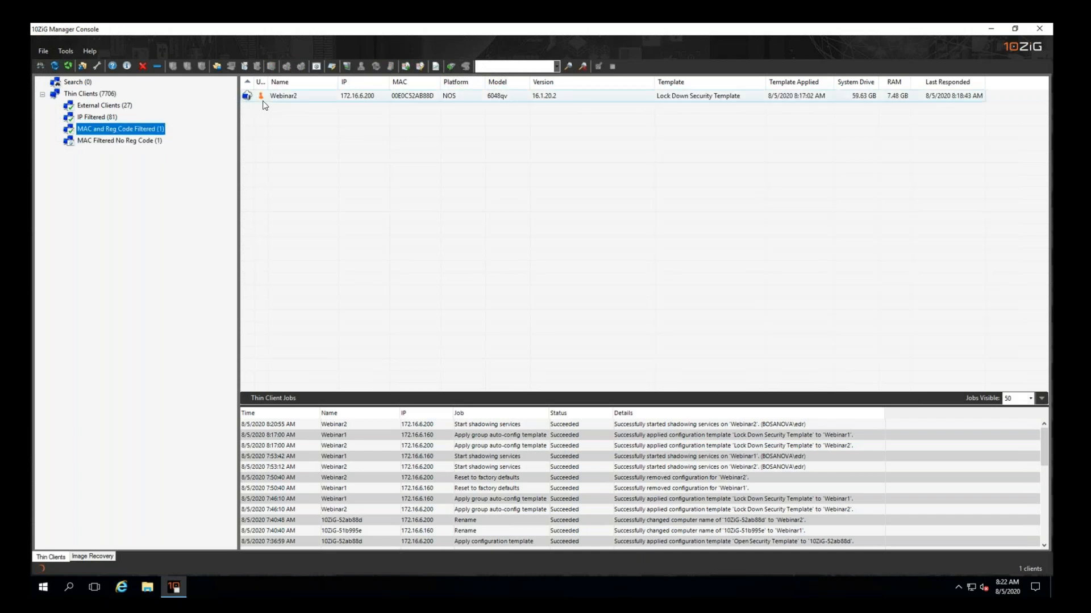
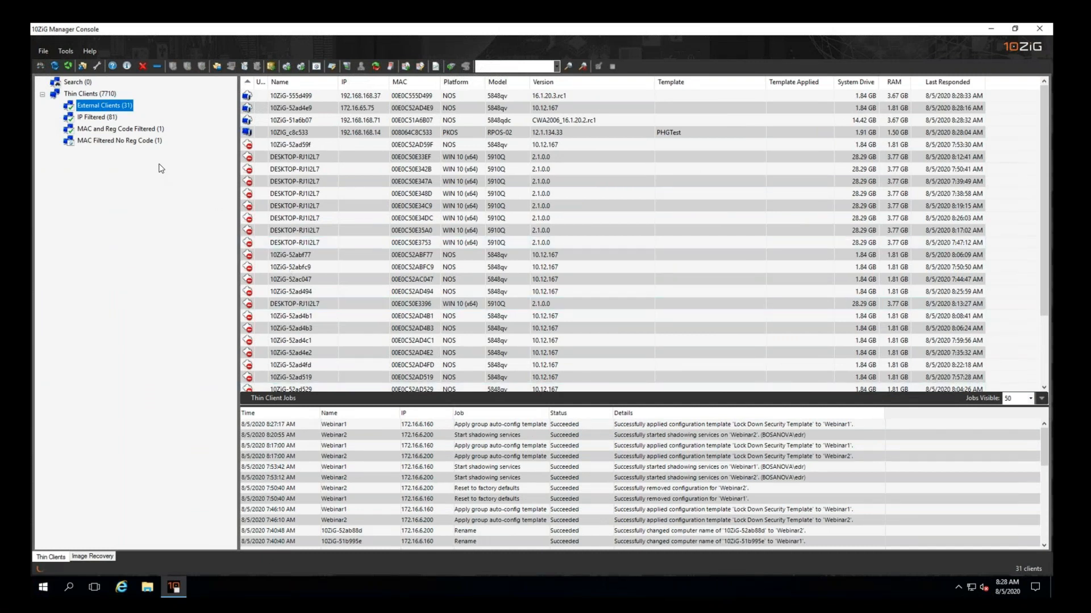
Step: Shadow the Webinar2 client in the MAC and Reg Code Filtered group over VNC, accepting the unencrypted connection
click(137, 130)
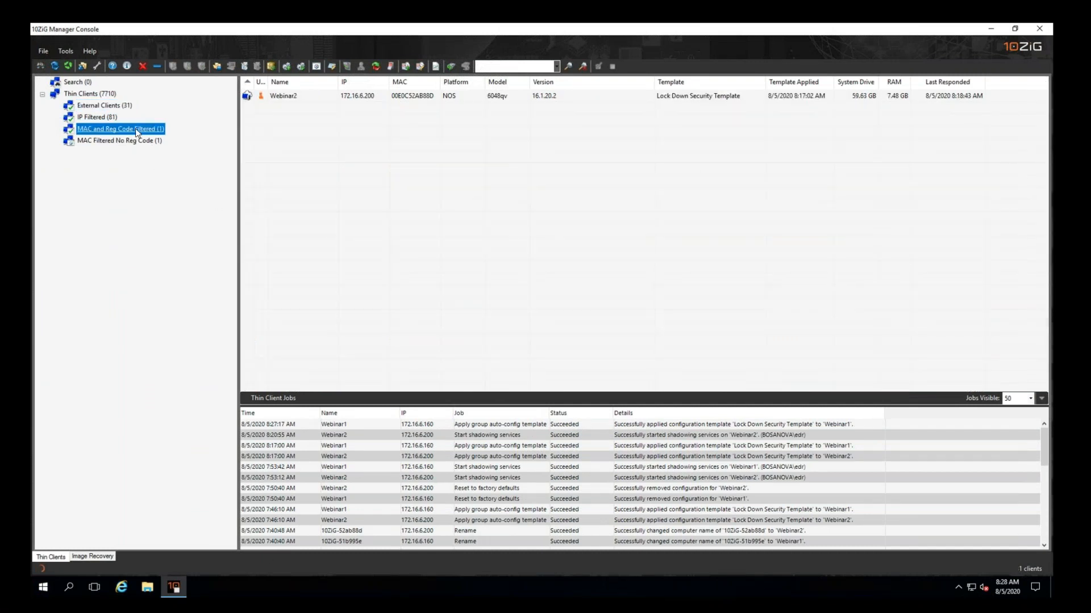
click(298, 95)
right_click(298, 96)
click(333, 195)
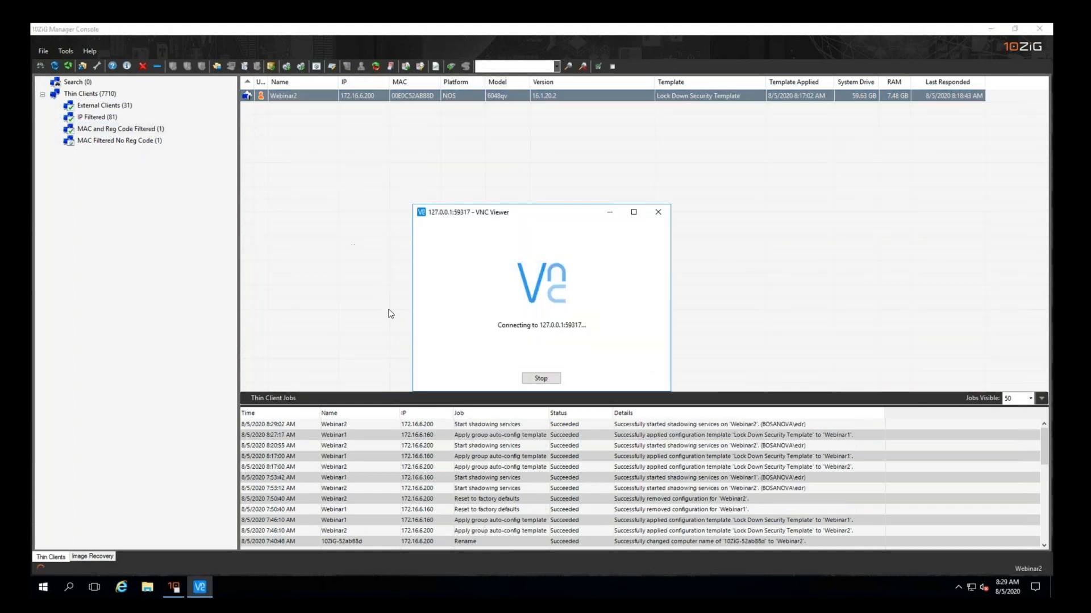
click(583, 360)
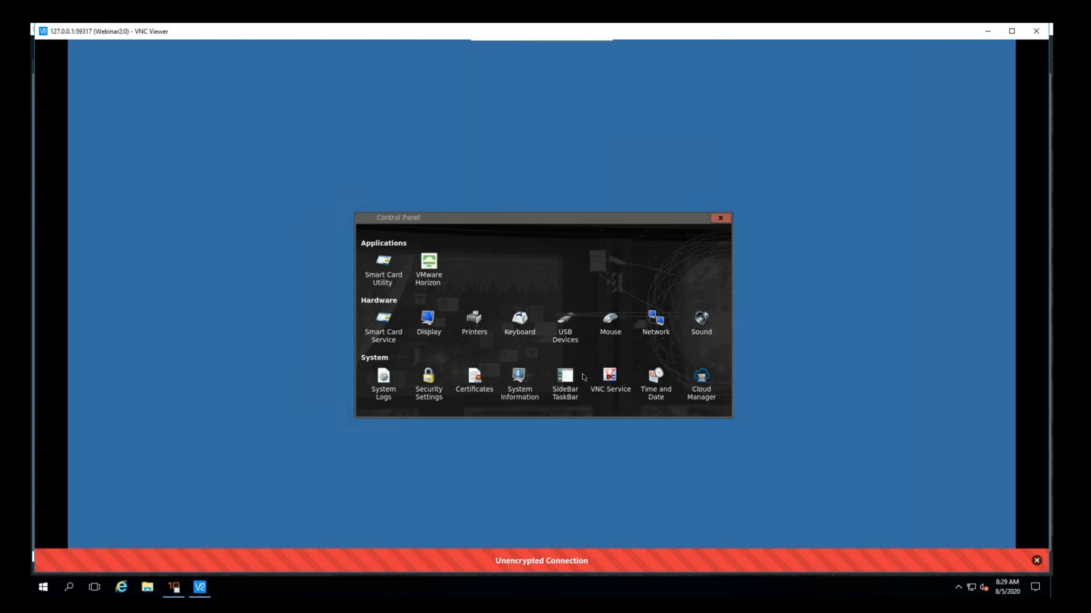
Step: Inspect where the registration code is set in the shadowed client's Cloud Manager, cancel the dialogs, and close the VNC session
click(712, 397)
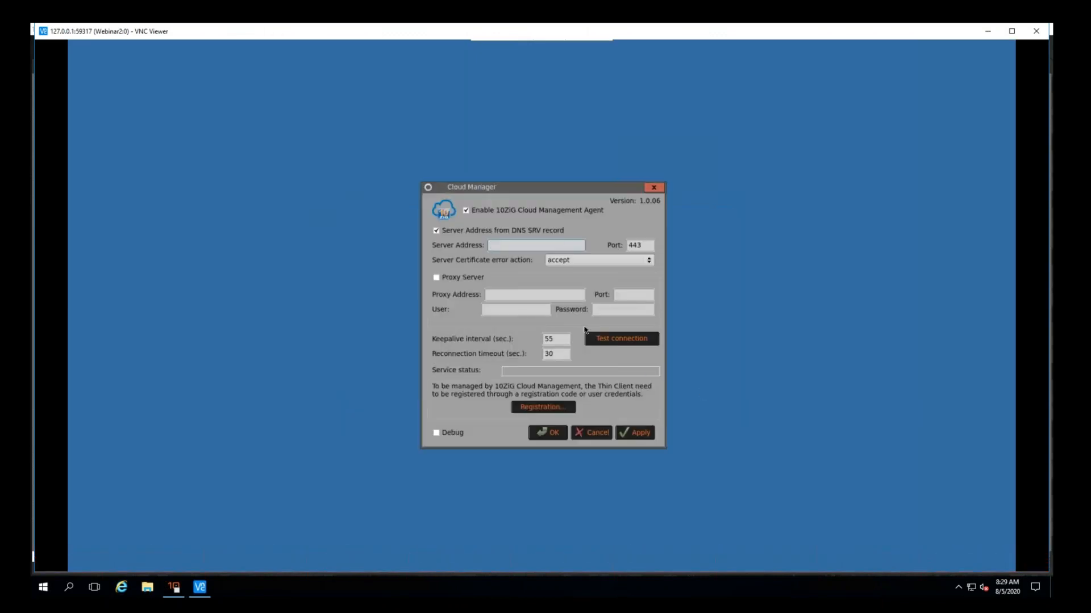
click(555, 413)
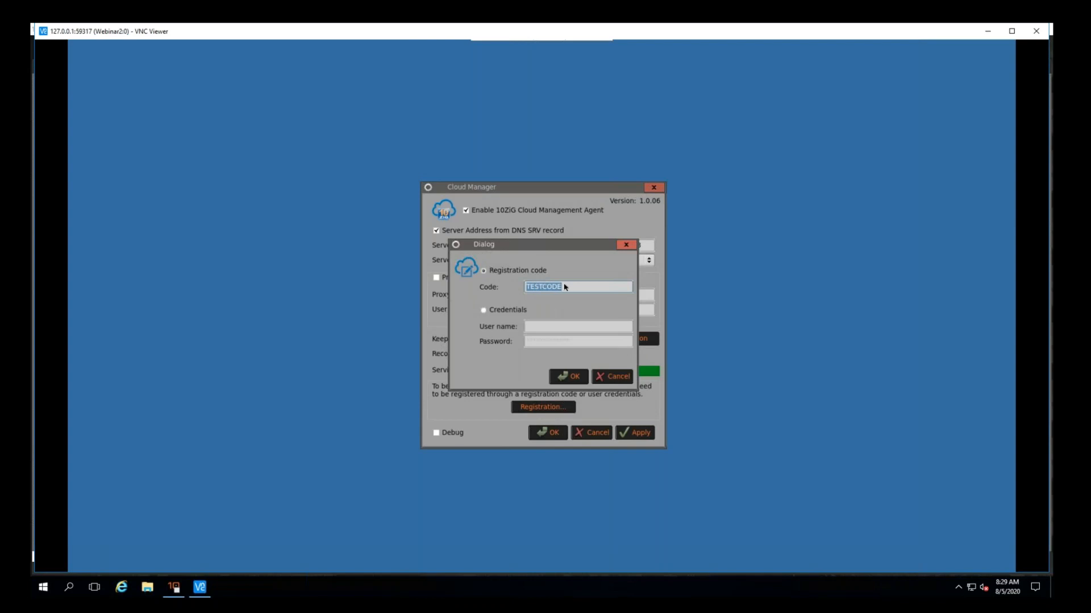
click(621, 378)
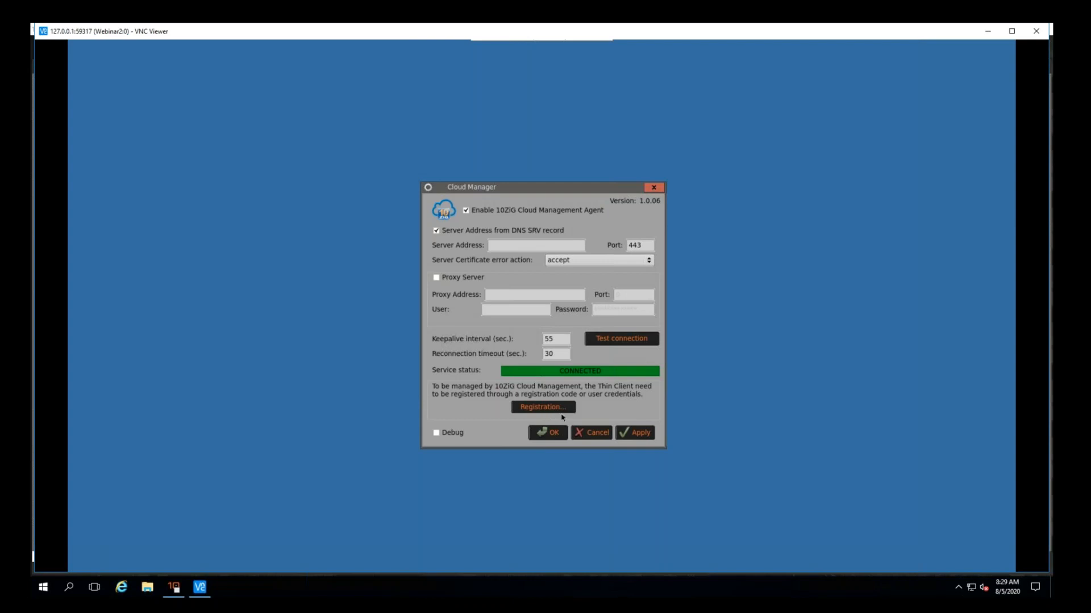
click(591, 433)
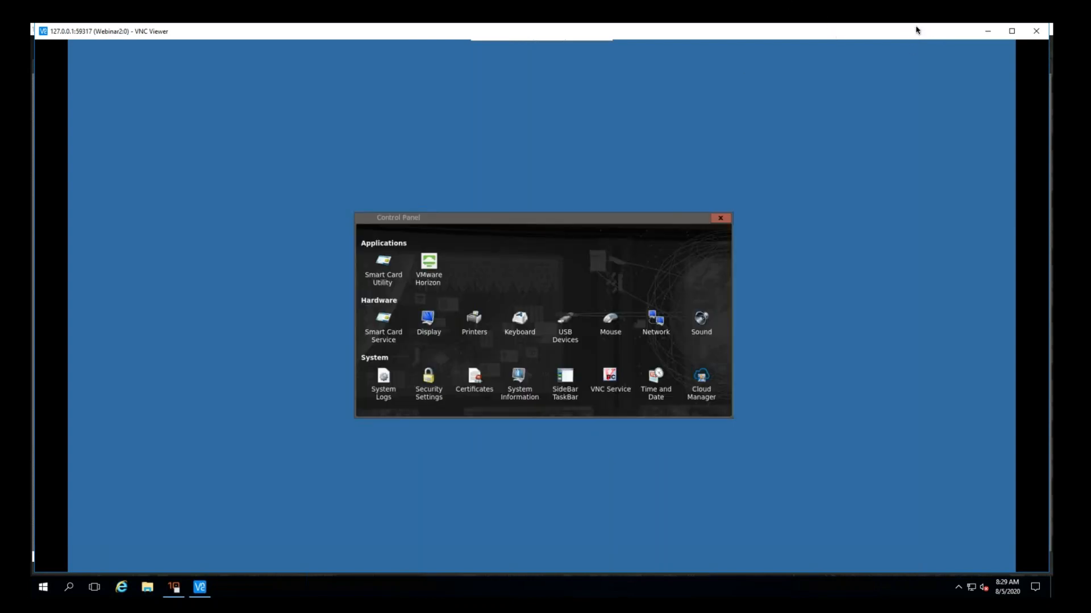
click(1036, 31)
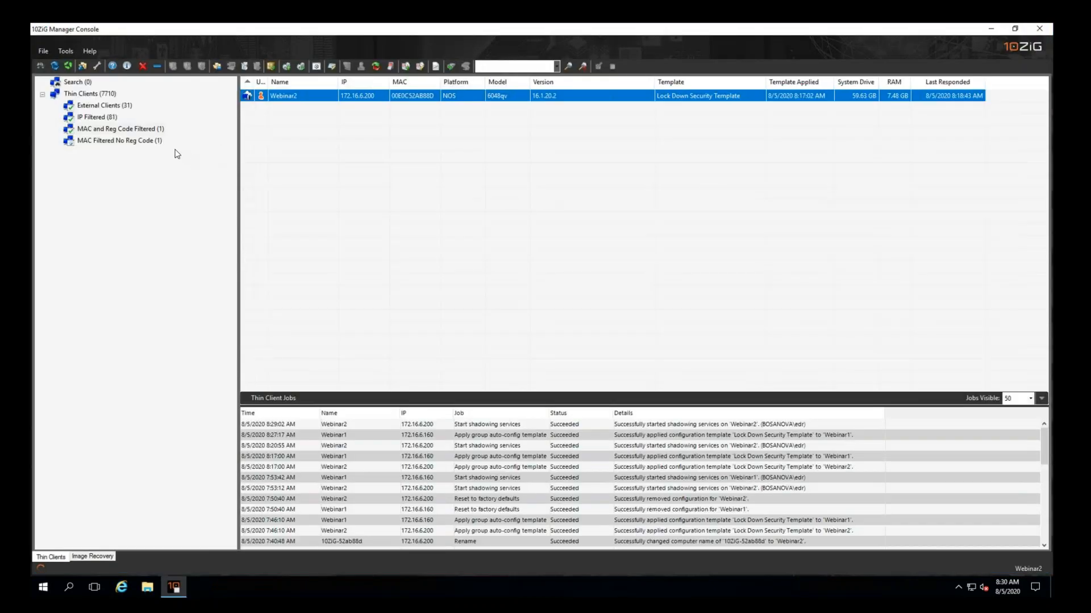
Step: Enable the Cloud Agent Registration Code filter for the External Clients group with included pattern EXTERNAL, save it, and display the group's clients
right_click(101, 107)
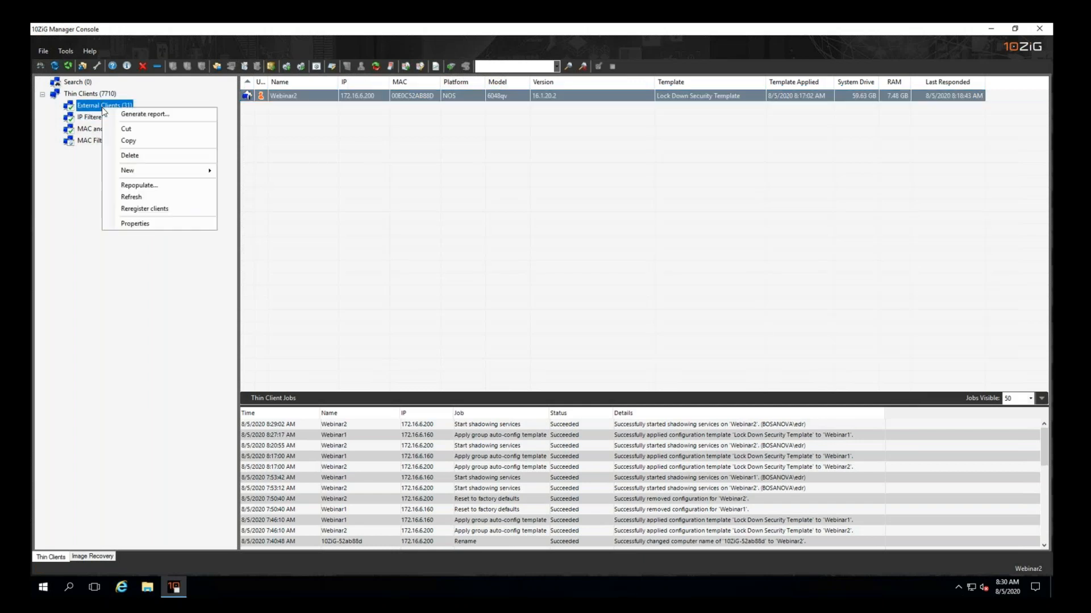
click(158, 221)
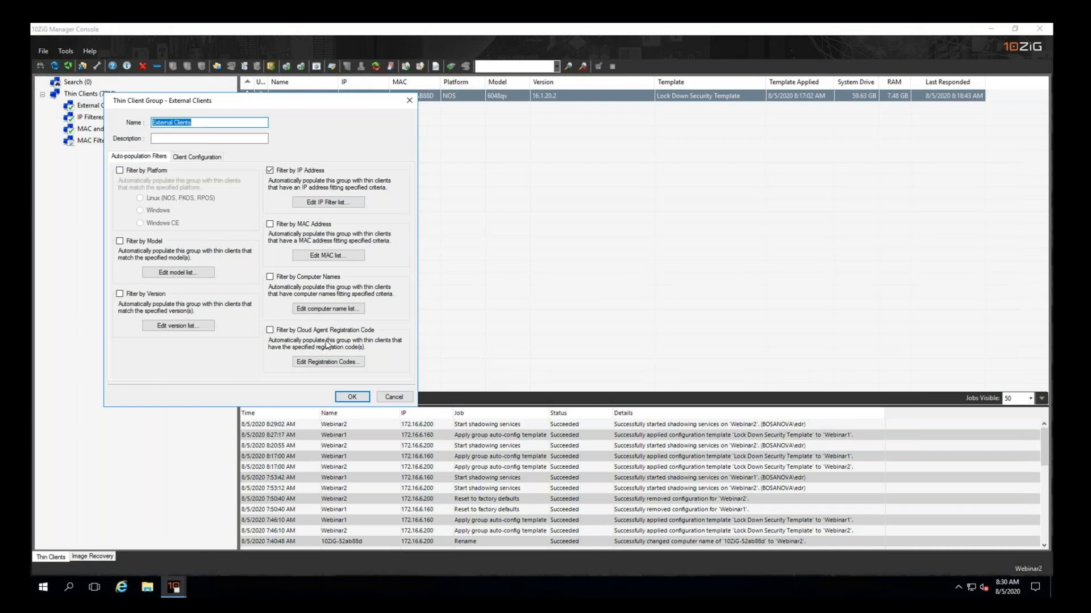
click(313, 331)
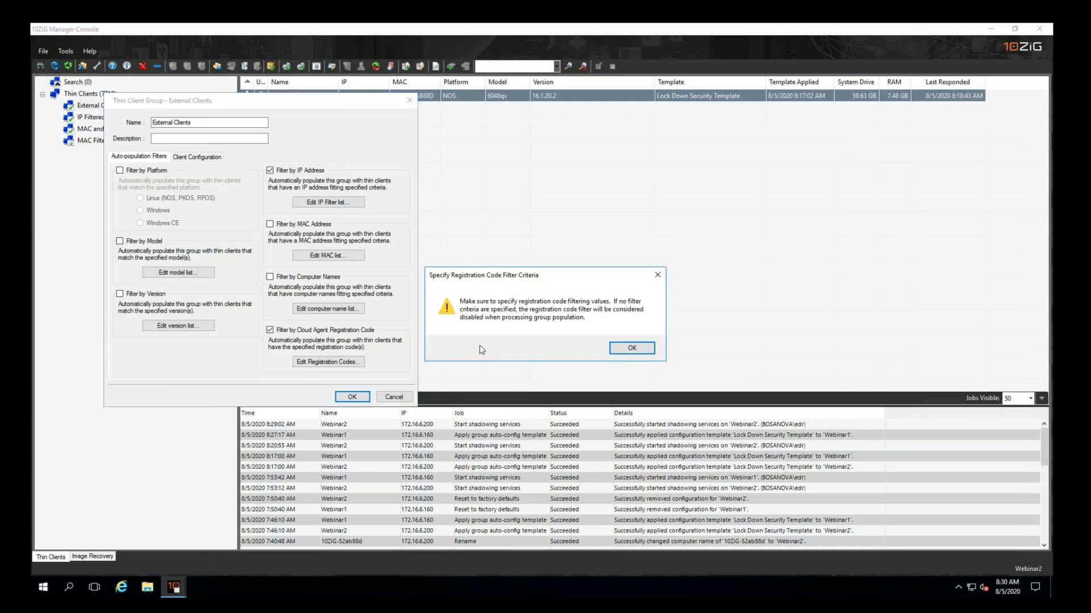
click(631, 347)
click(347, 364)
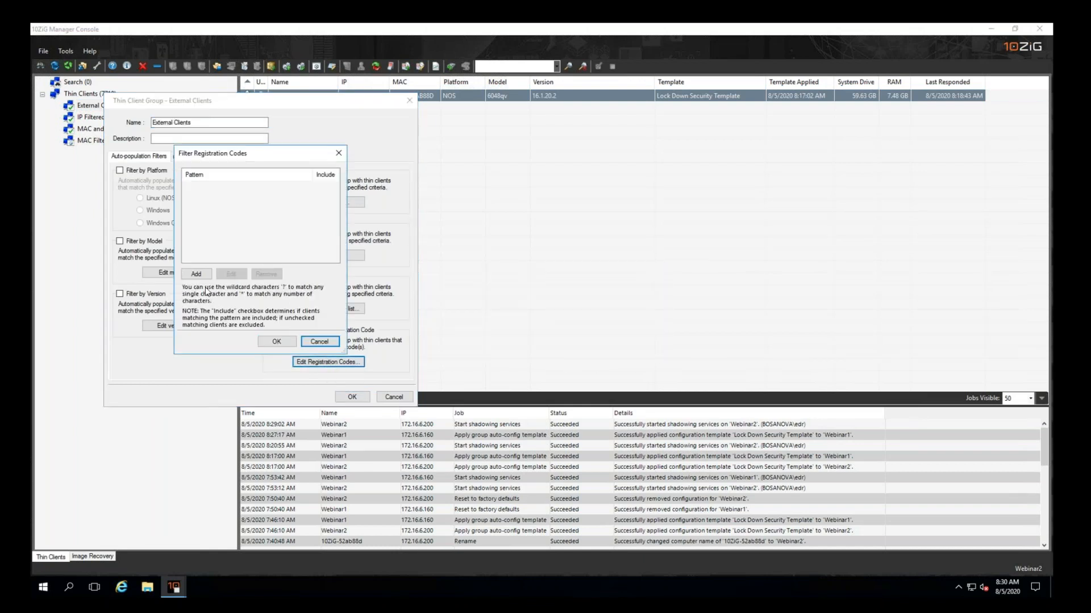
click(194, 274)
text(EXTERNAL)
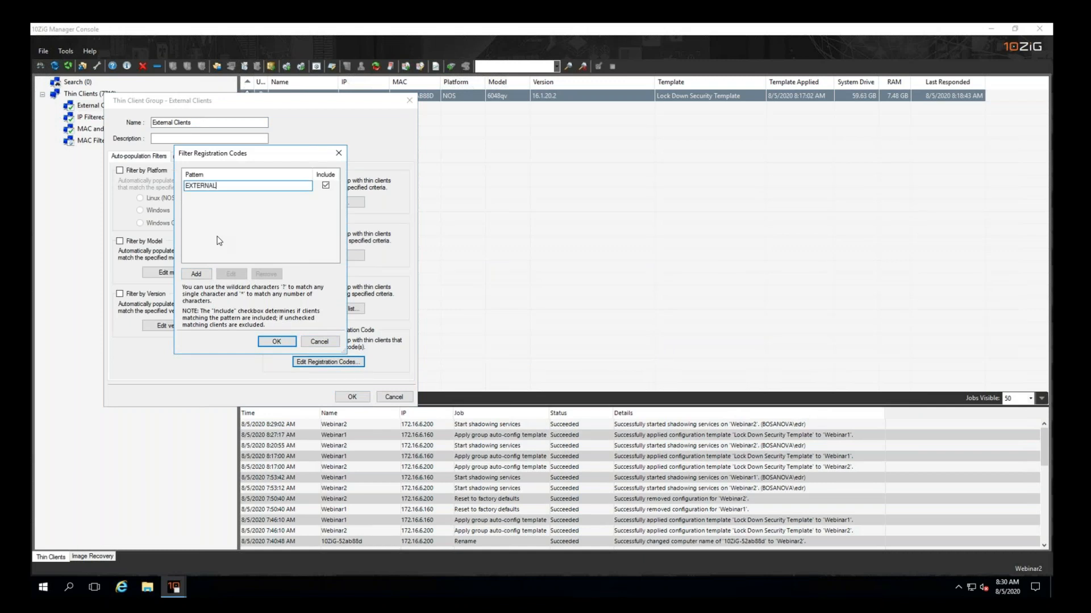
click(267, 341)
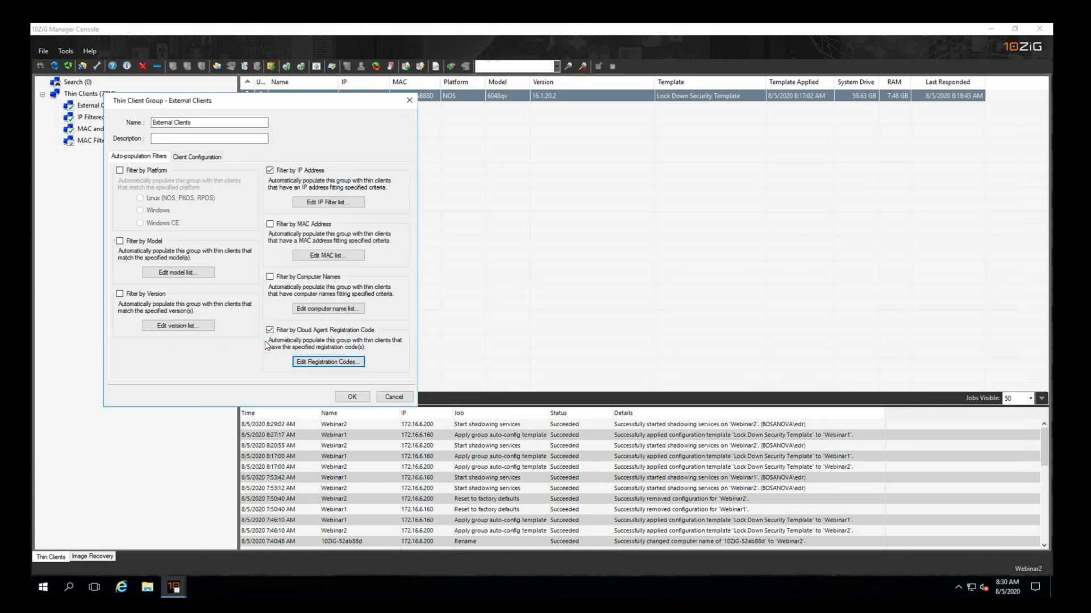
click(342, 398)
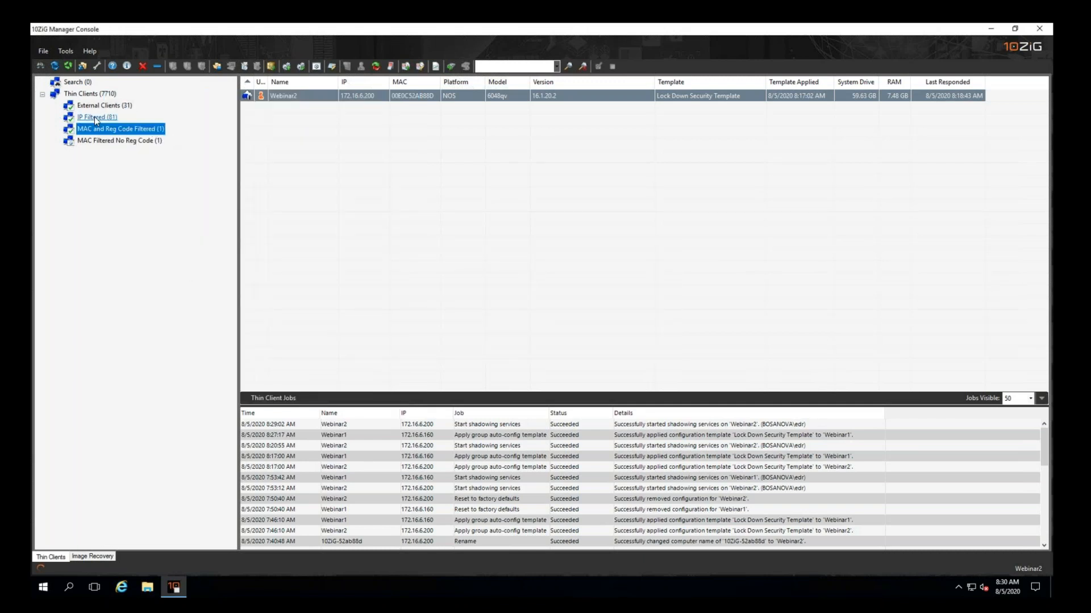
click(126, 106)
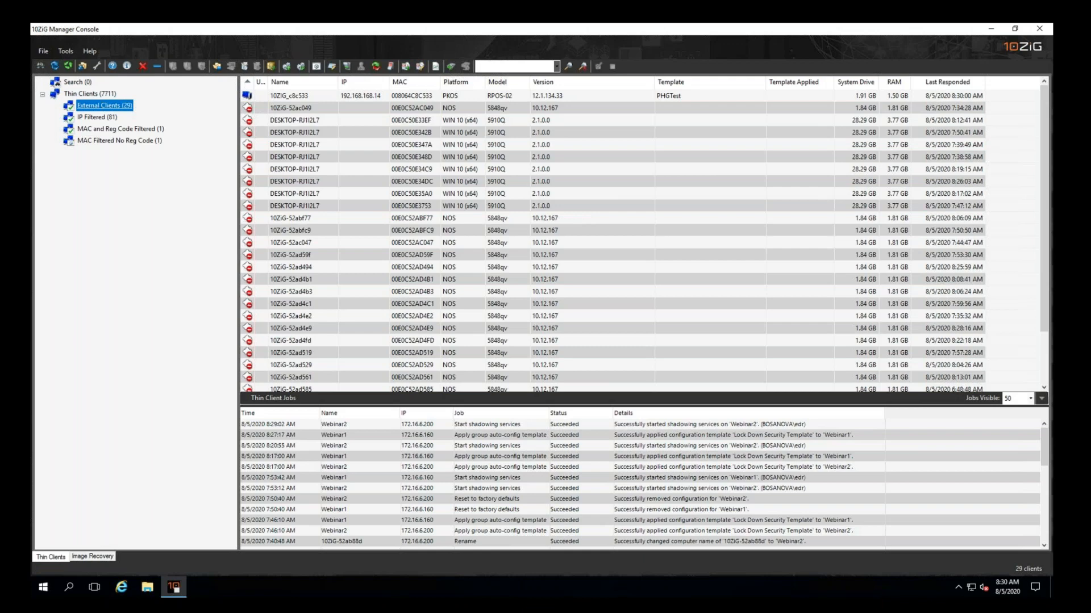
Step: Review the available management actions for Webinar2, shadow it over VNC despite the unencrypted connection, and close the session
click(137, 130)
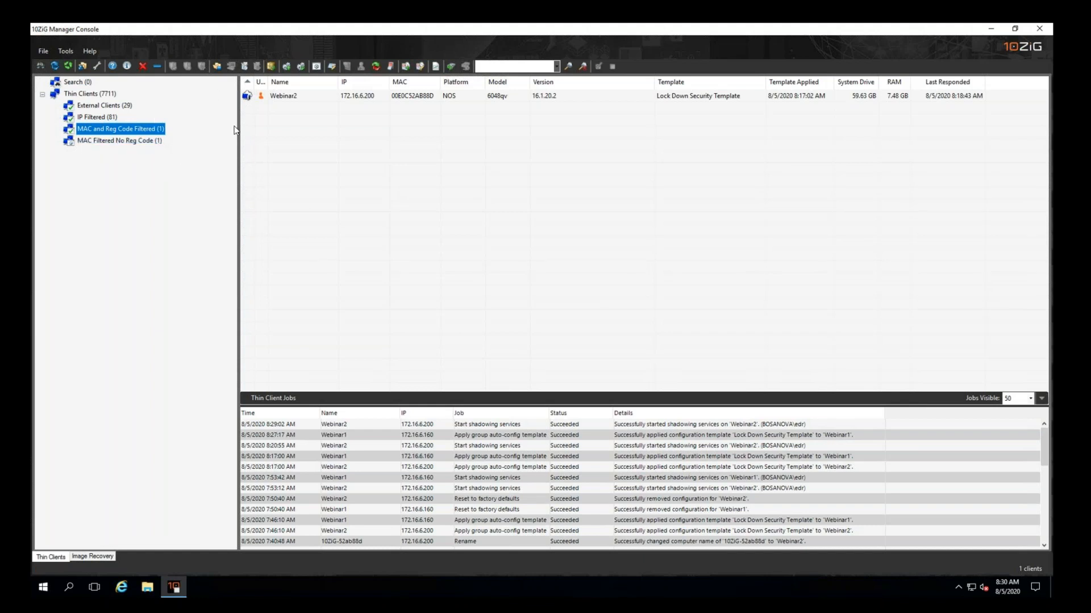
click(286, 96)
right_click(286, 98)
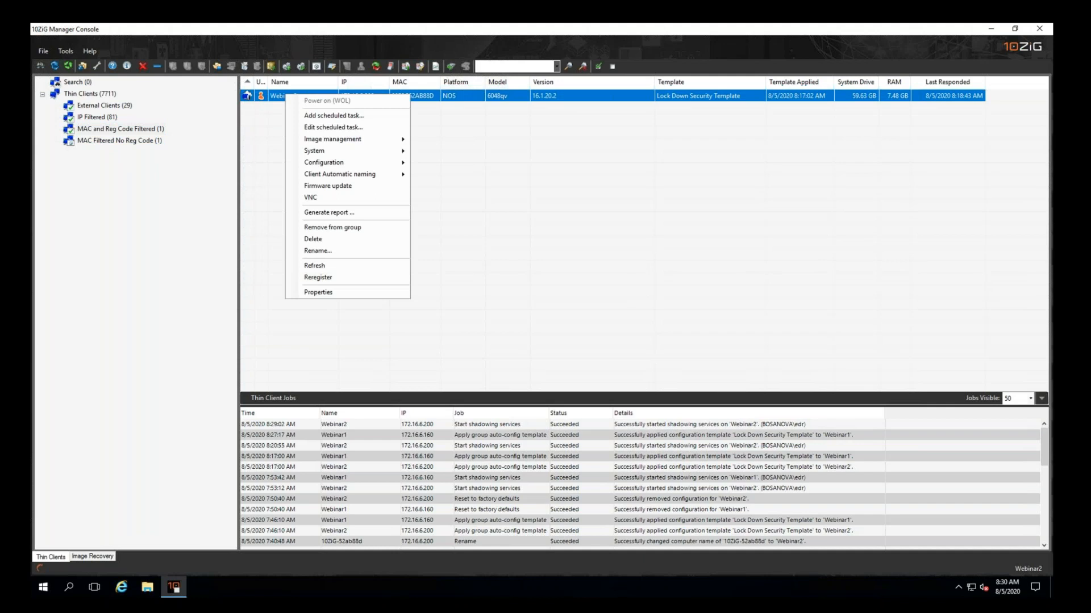
mouse_move(379, 164)
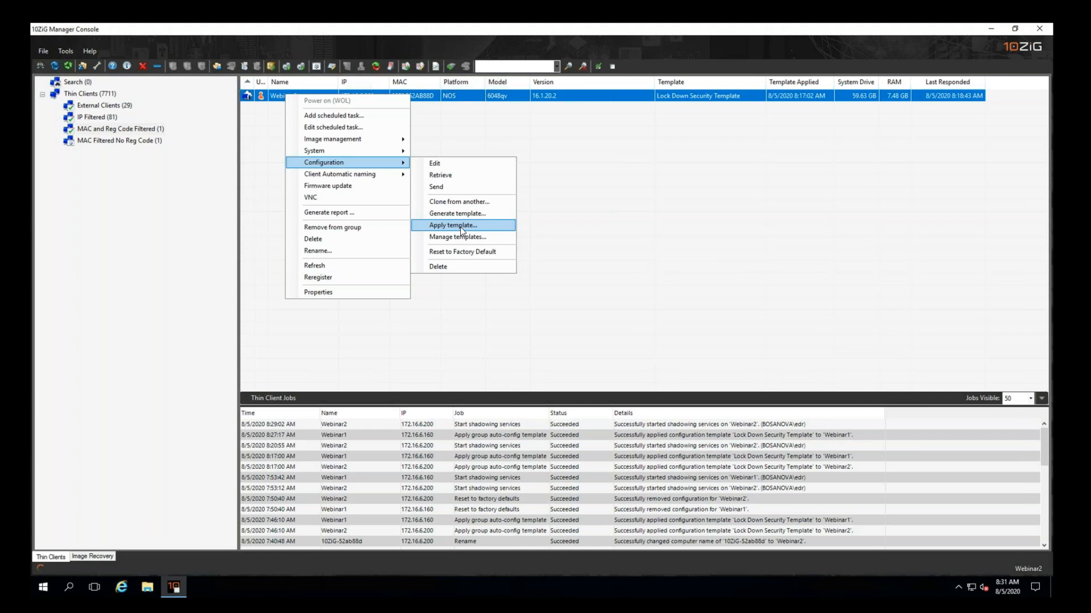
click(330, 198)
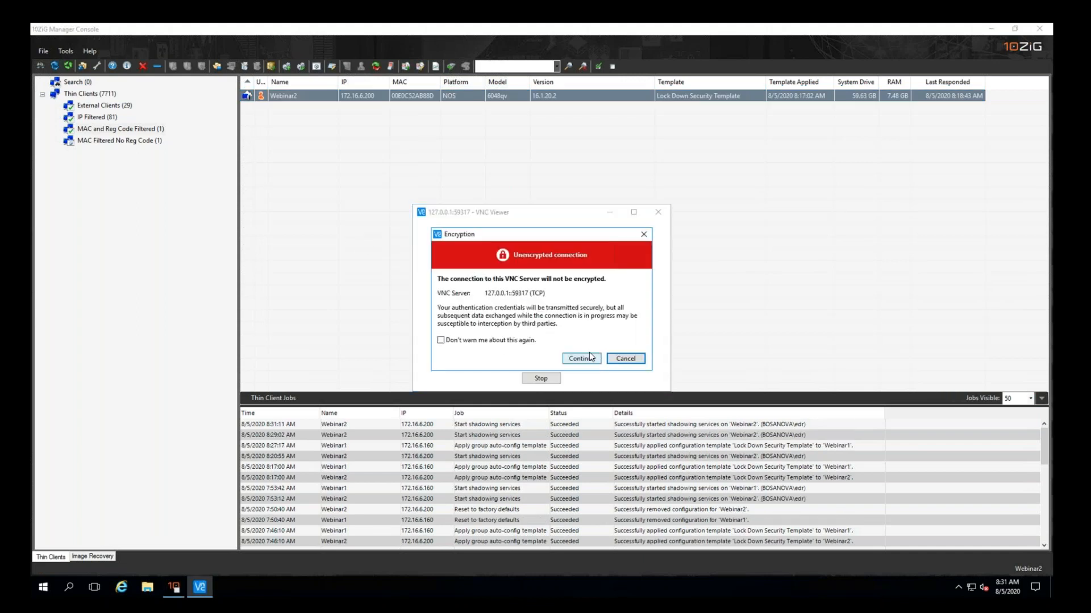
click(593, 362)
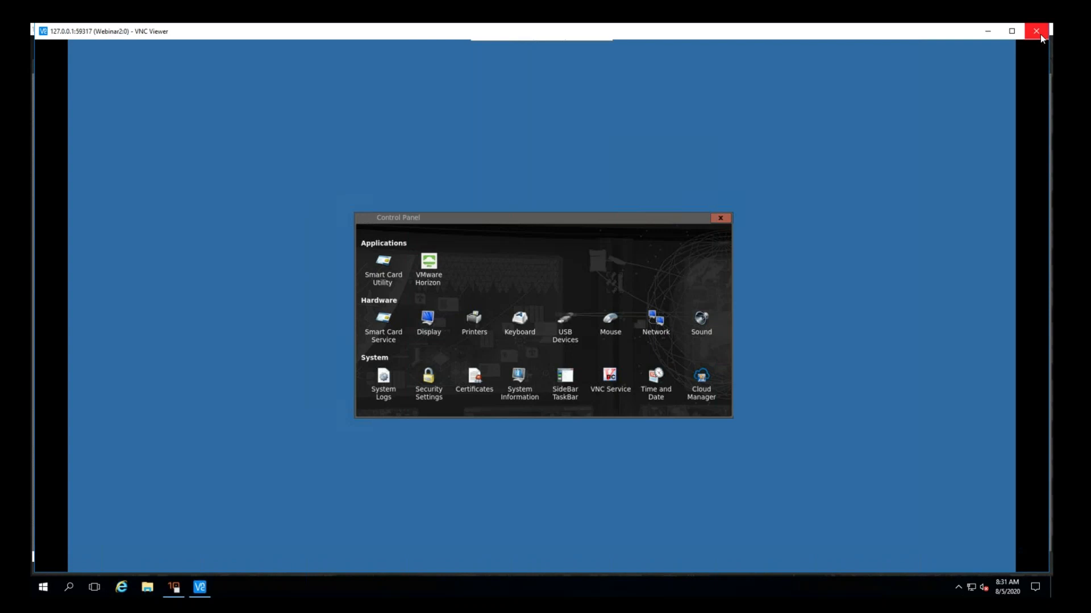
click(1037, 32)
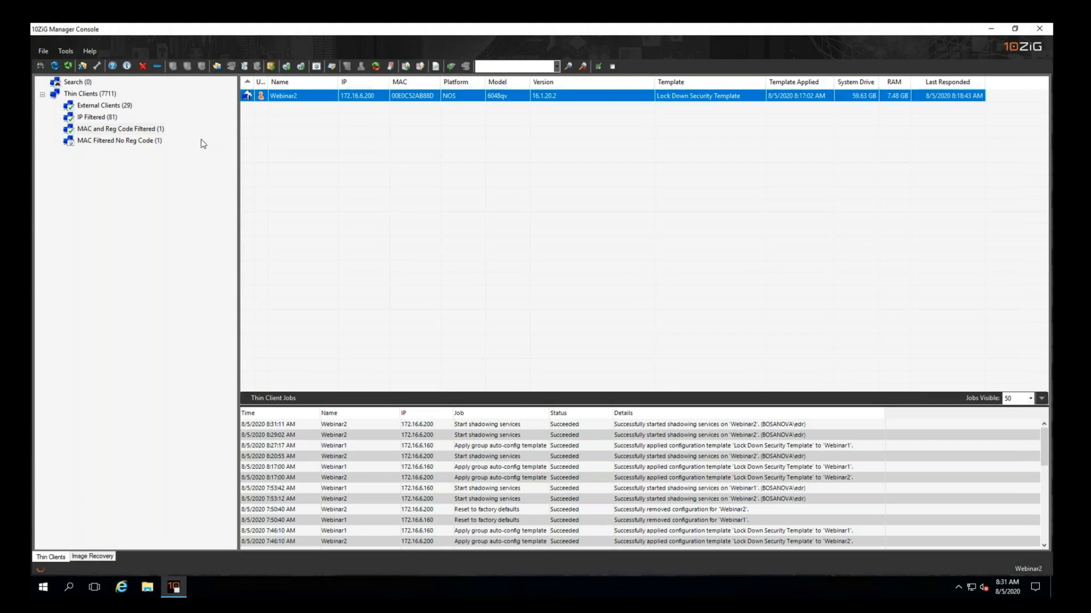
Step: Start a new scheduled task for the MAC Filtered No Reg Code group with the action Apply template configuration
right_click(134, 141)
mouse_move(225, 230)
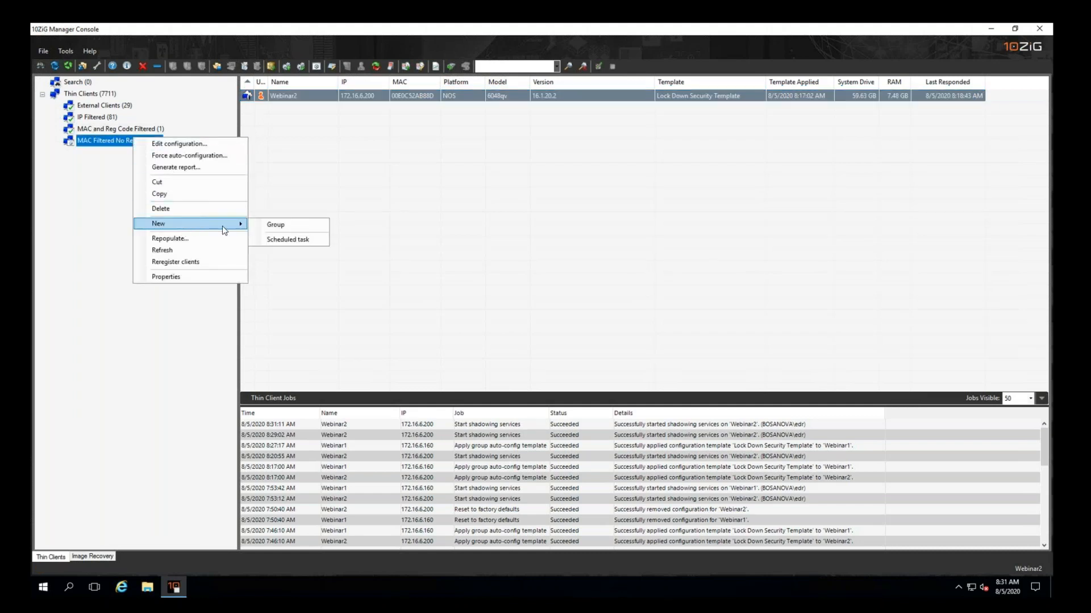
click(289, 240)
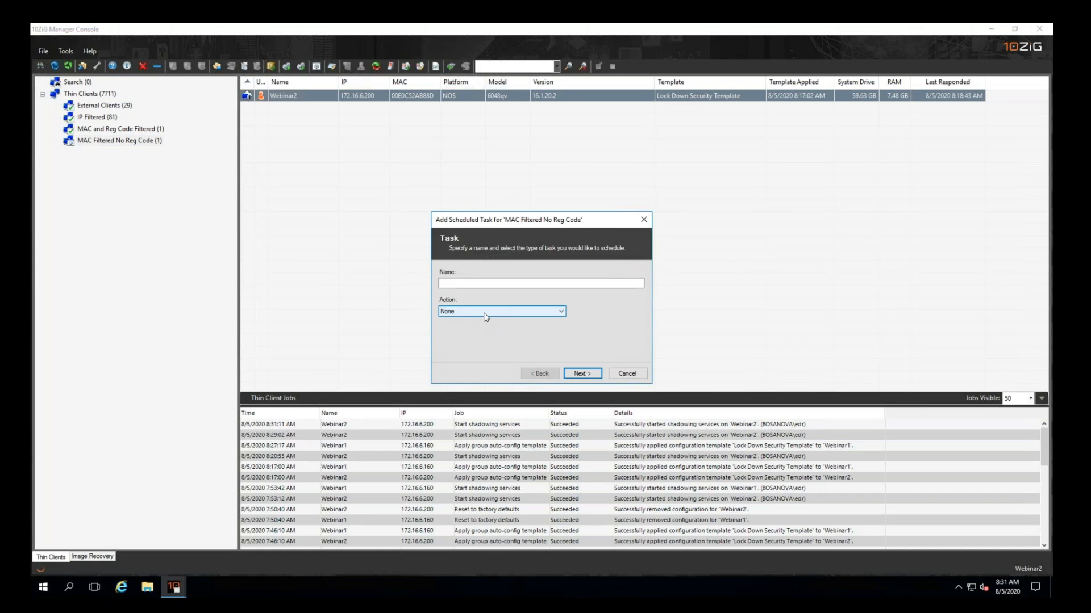
click(485, 317)
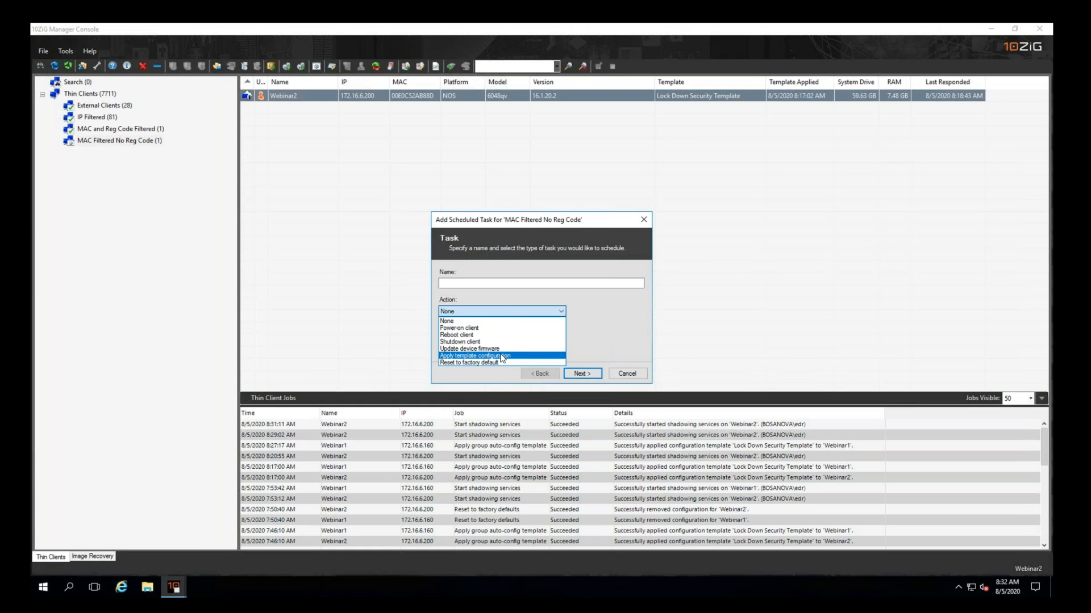
click(501, 357)
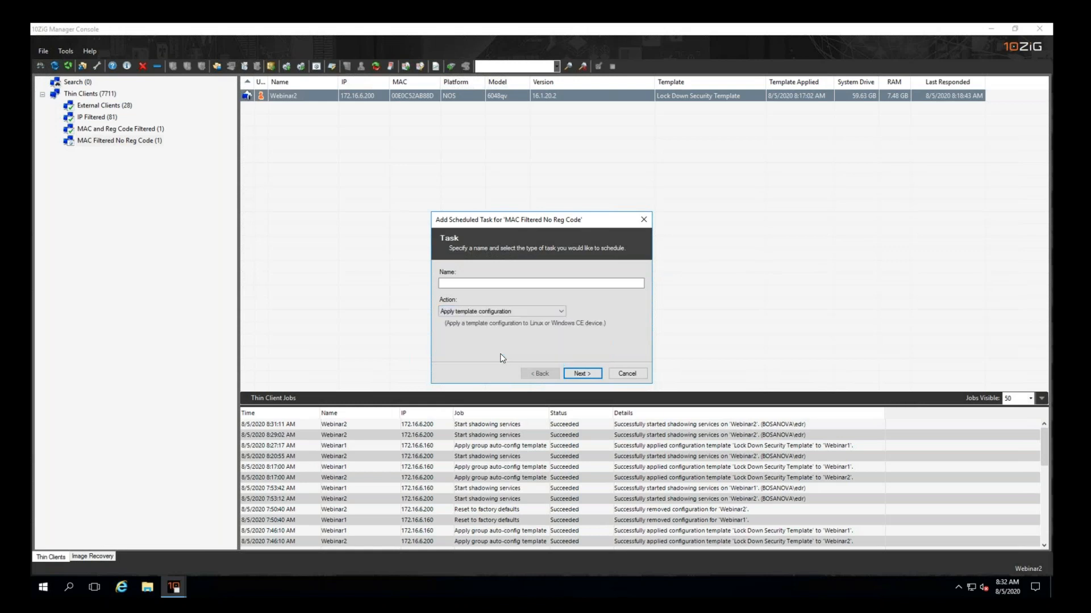
Step: Name the scheduled task Template and choose Open Security Template as the configuration to apply
click(508, 285)
text(Temolate)
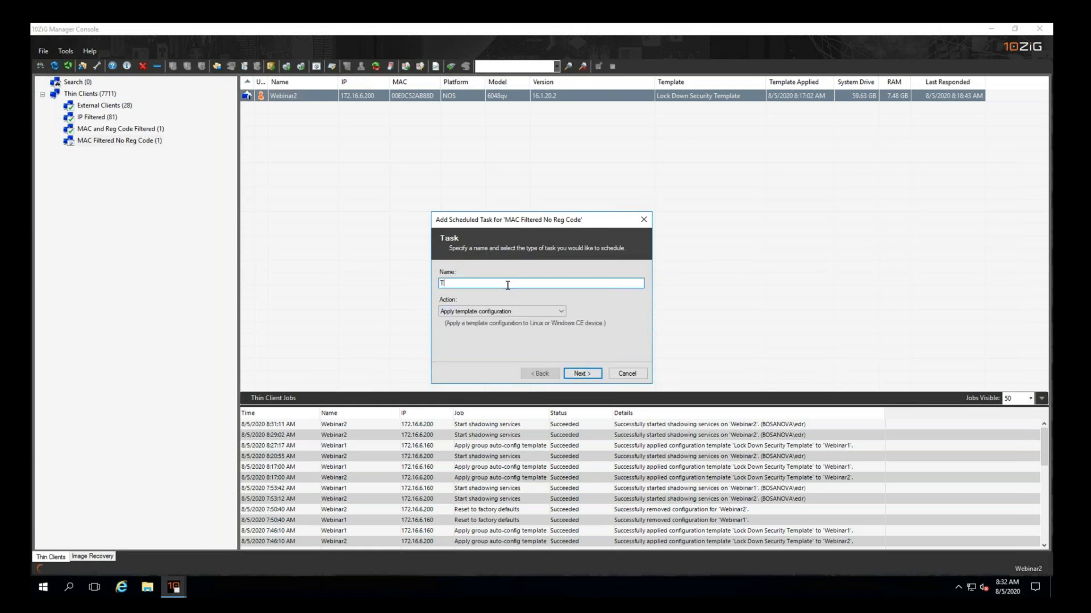
key(BackSpace)
key(BackSpace)
key(BackSpace)
key(BackSpace)
key(BackSpace)
text(plate)
click(582, 373)
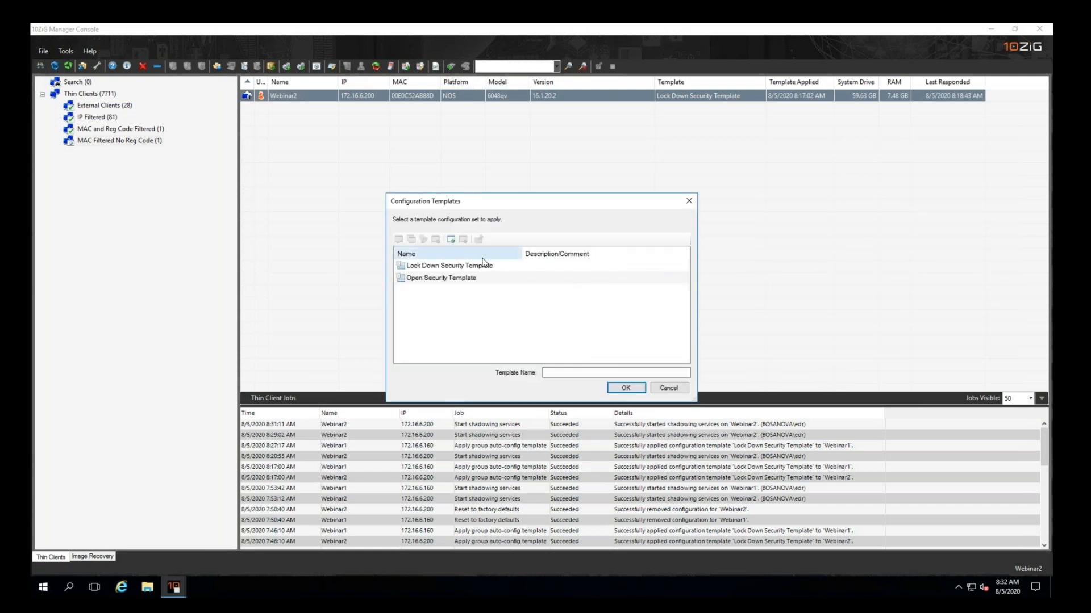
click(475, 278)
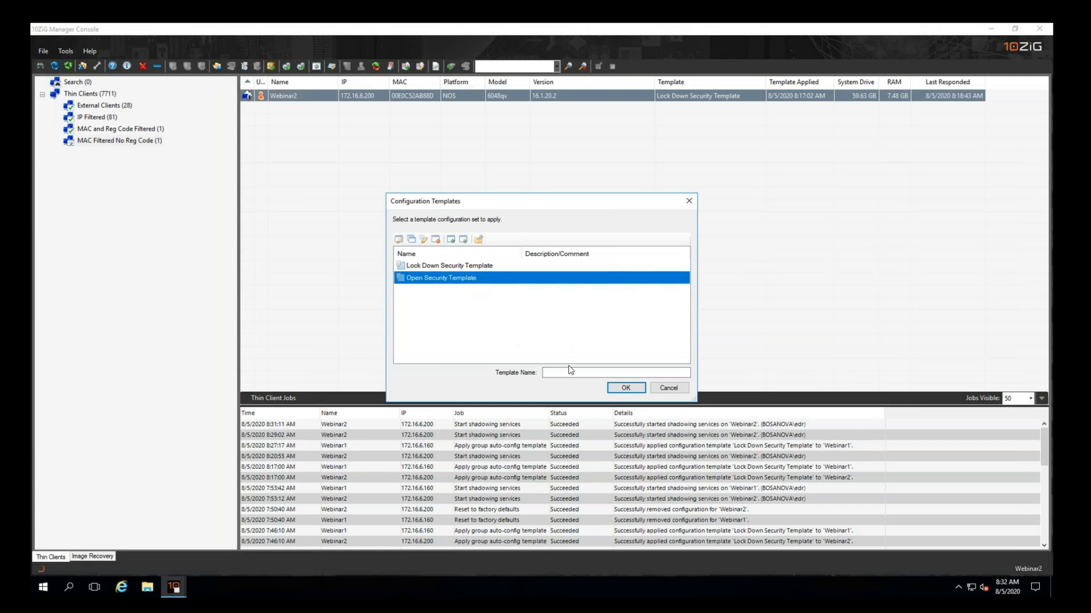
click(614, 389)
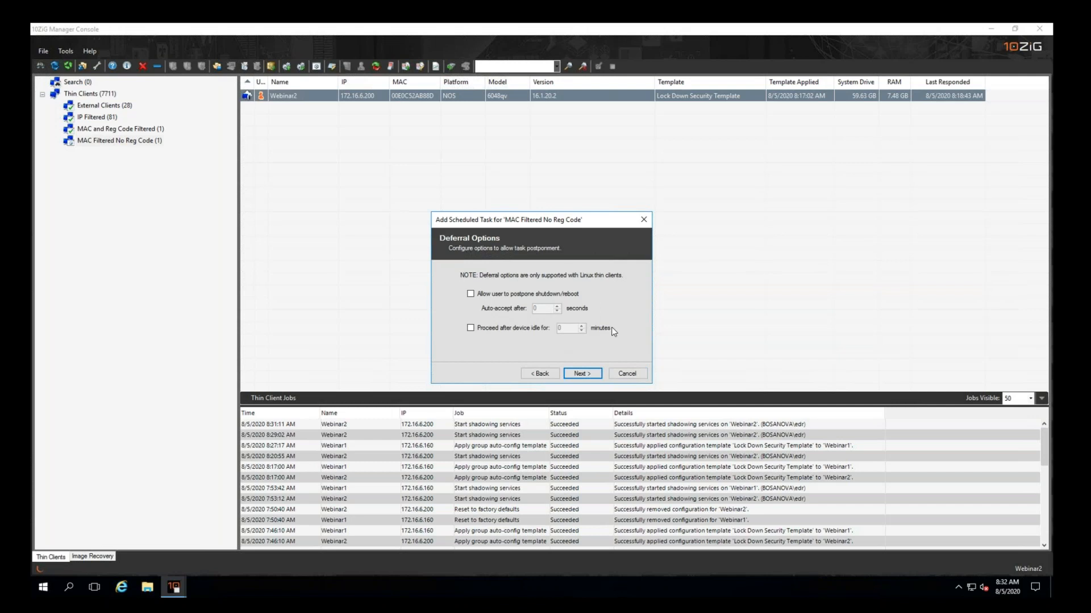
Step: Leave the deferral options off, schedule the task once for August 5, 2020 at 8:33 AM, and finish it
click(594, 375)
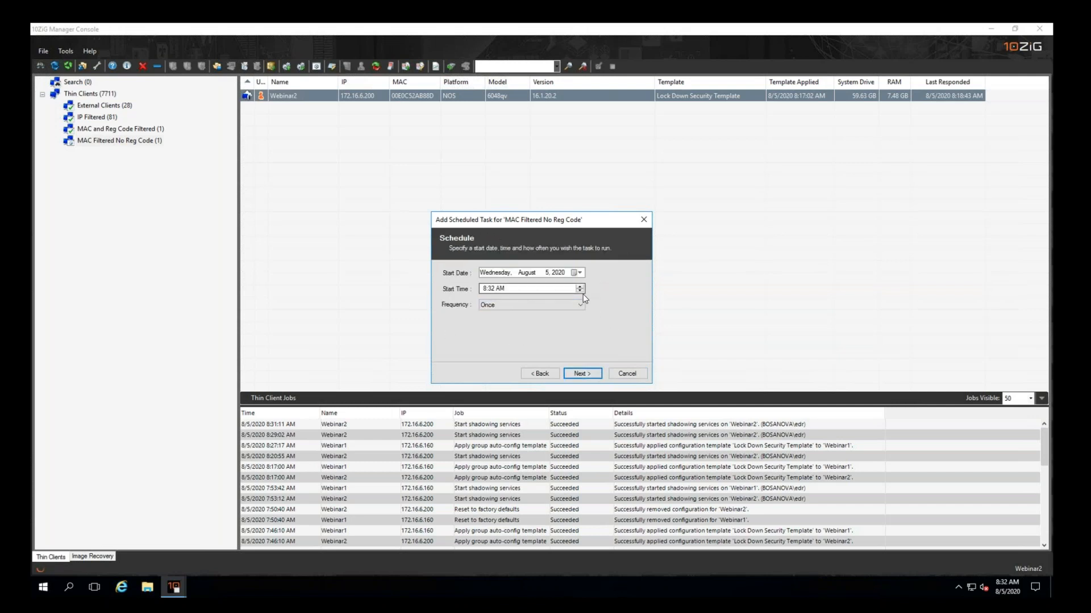
click(580, 290)
click(492, 290)
click(583, 375)
click(582, 374)
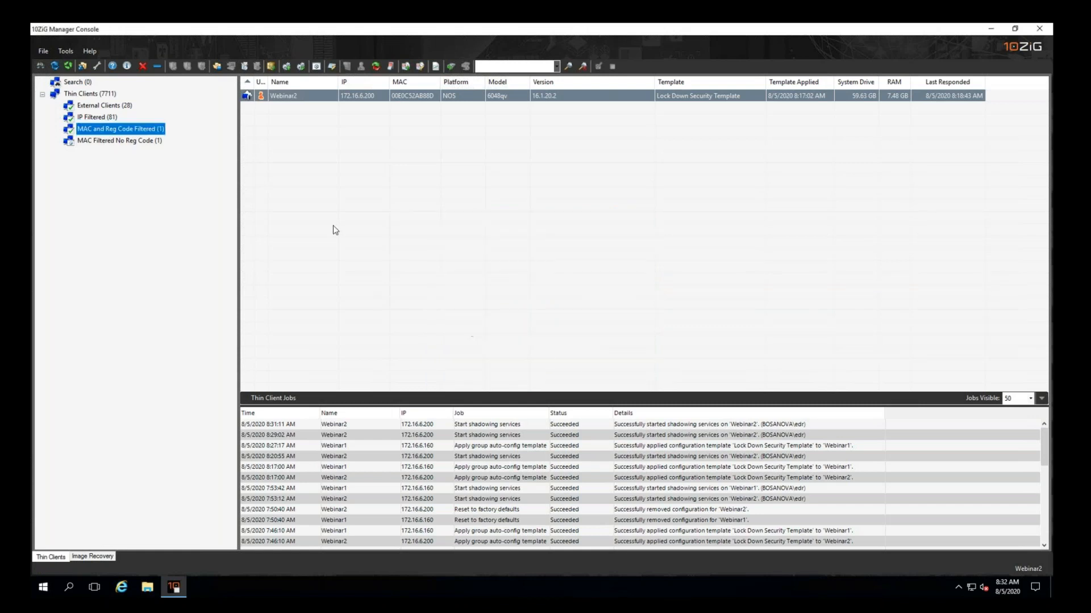
Step: List all scheduled tasks from Webinar2, inspect the Template task's settings without changing them, and check its newest job entry
right_click(303, 101)
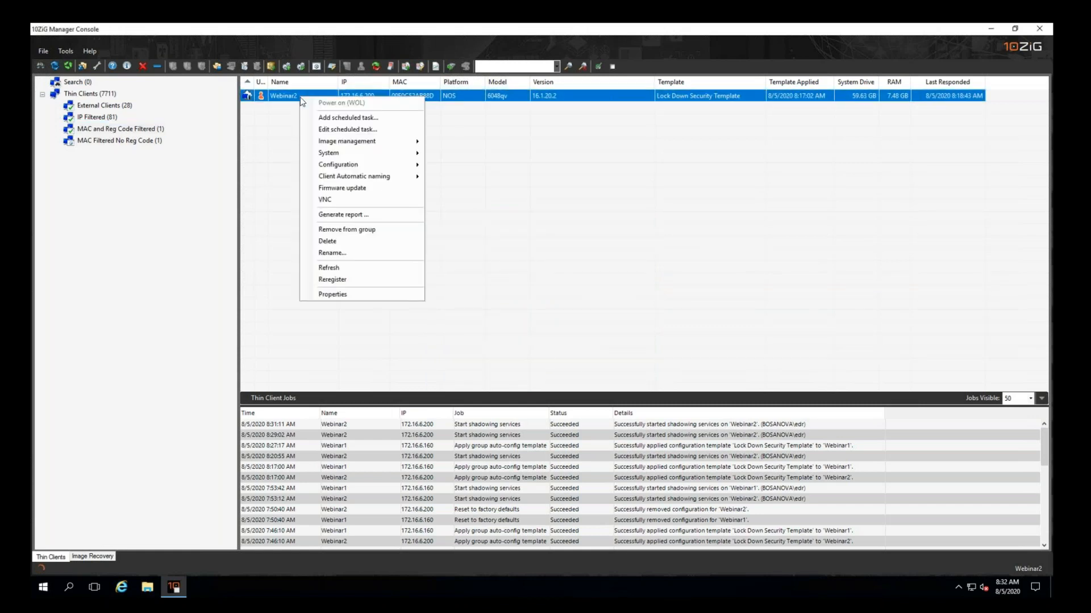
click(321, 130)
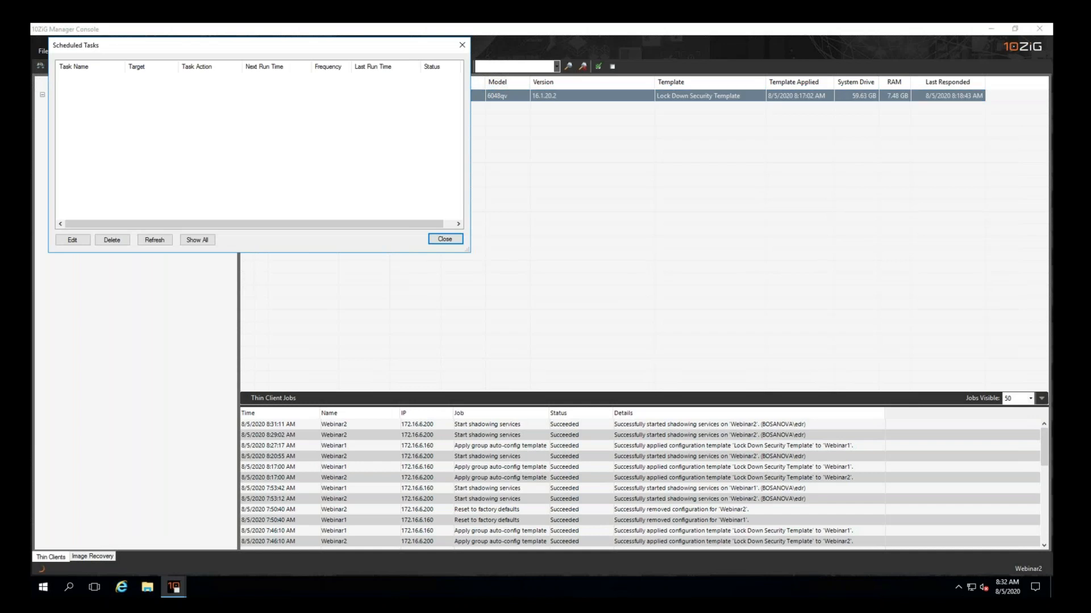
click(197, 240)
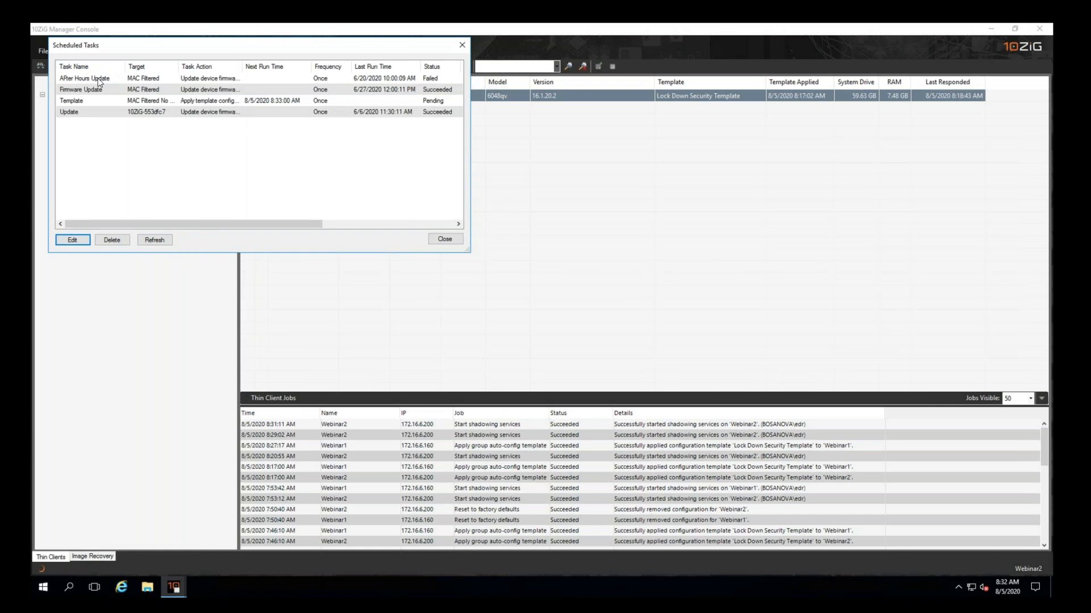
click(134, 103)
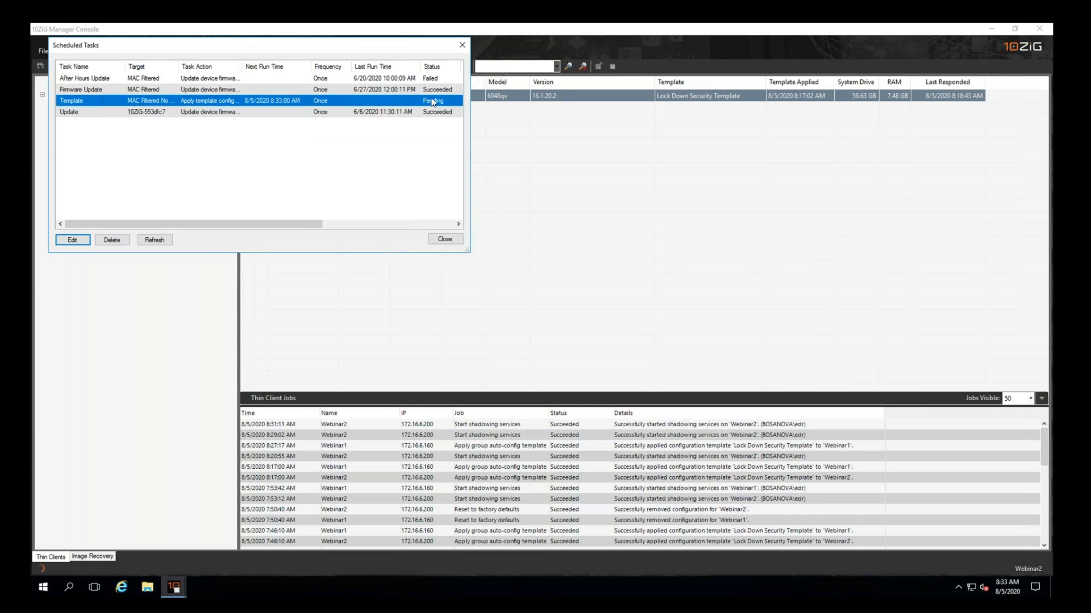
double_click(345, 105)
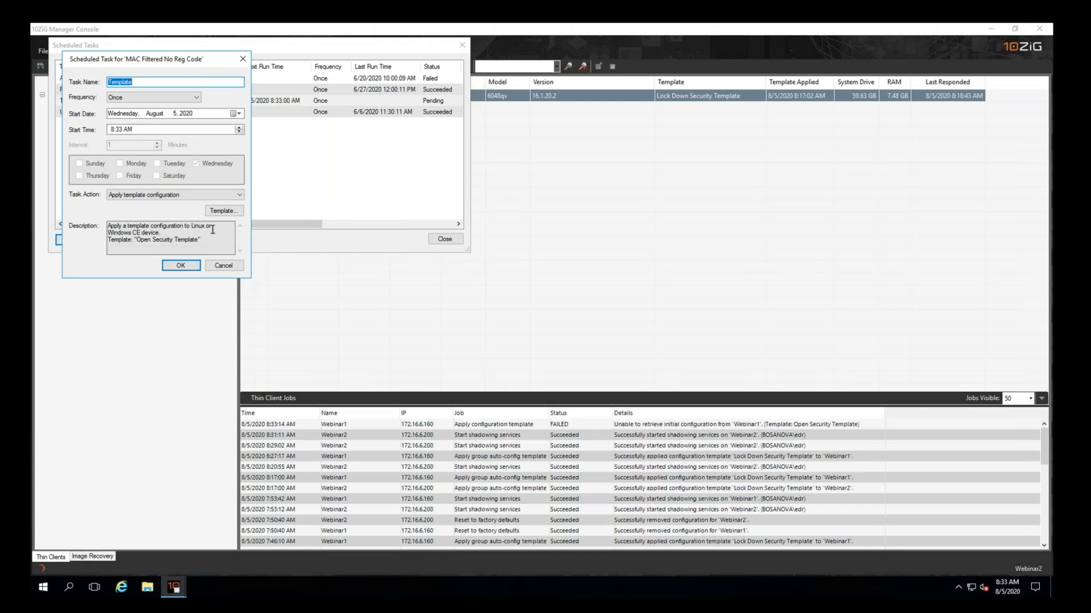
click(224, 266)
click(445, 238)
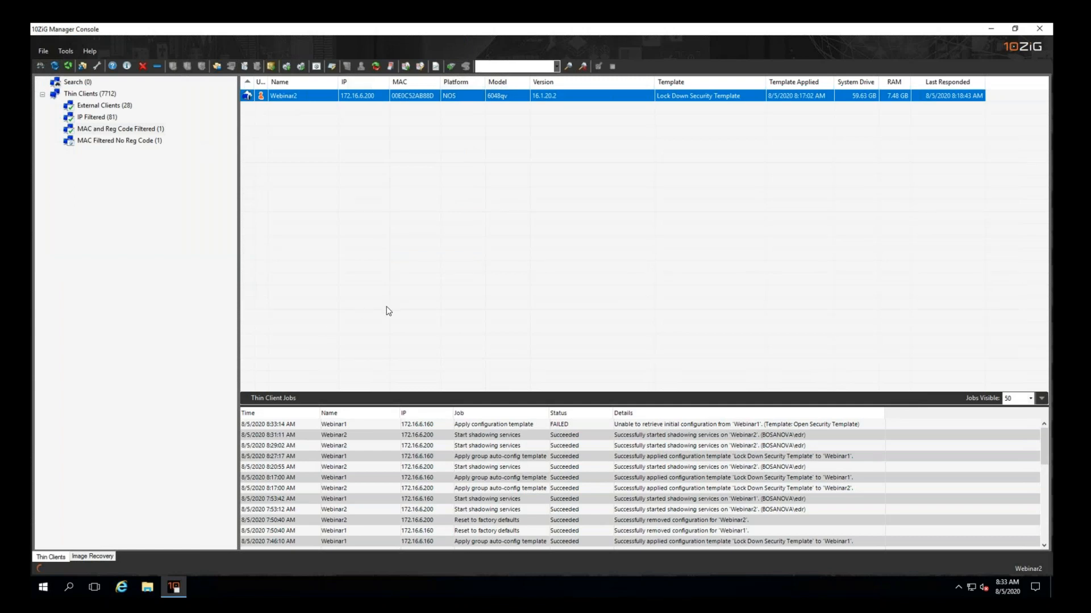
click(479, 426)
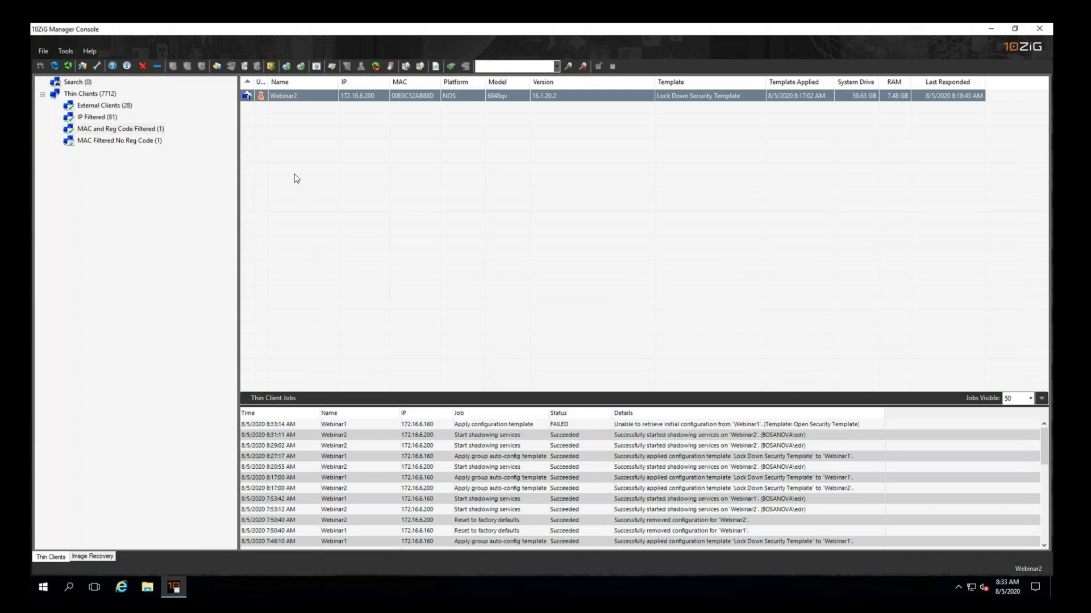
Step: Show all scheduled tasks again and delete the Update and Firmware Update tasks, confirming each deletion
click(323, 98)
right_click(325, 99)
click(353, 131)
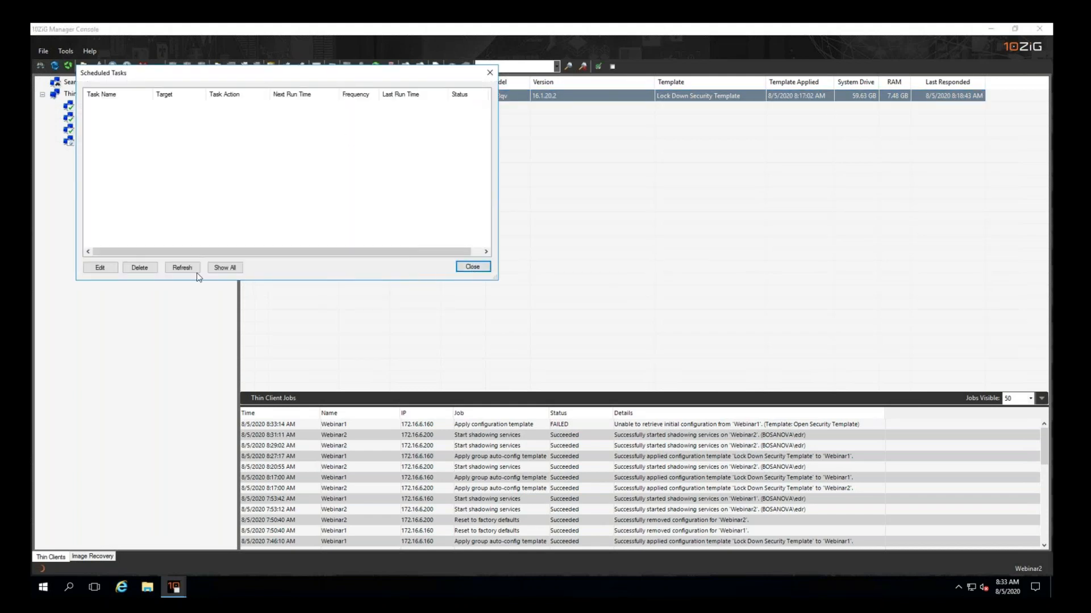
click(234, 268)
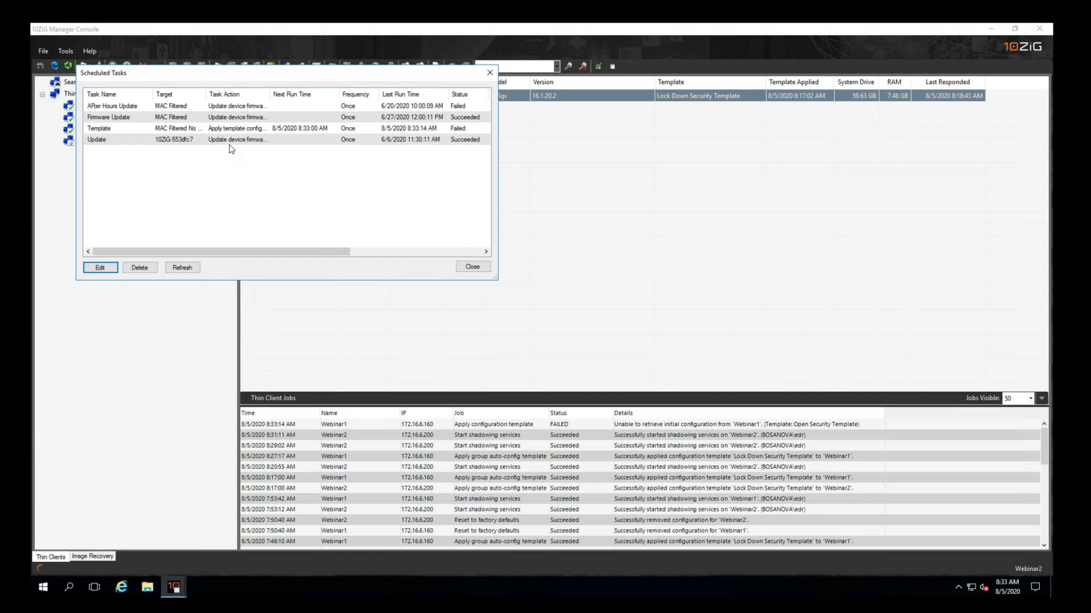
click(231, 142)
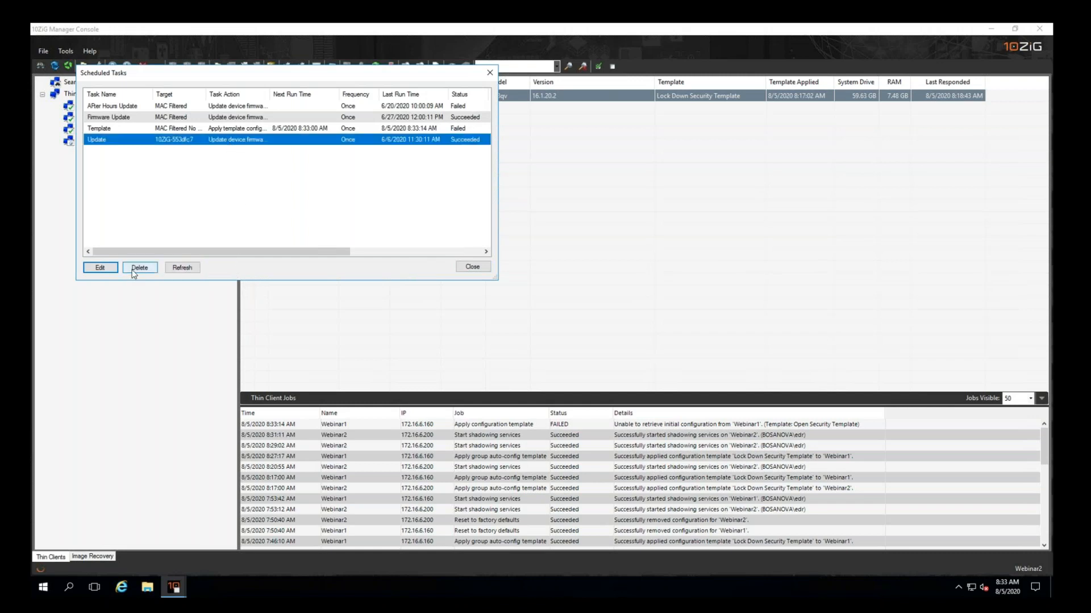
click(134, 273)
click(526, 341)
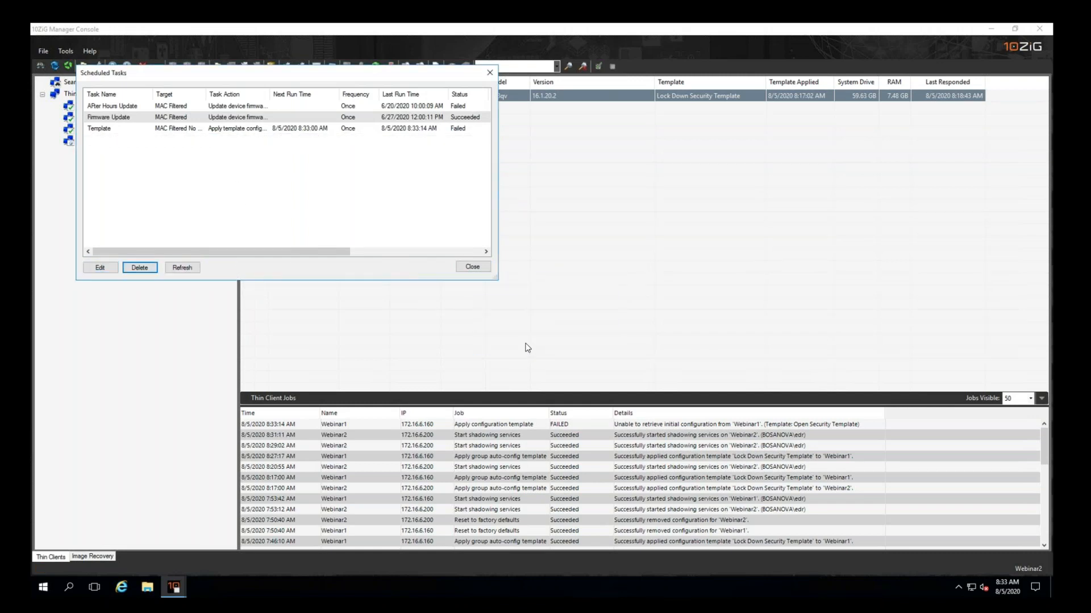
click(218, 117)
click(140, 268)
click(529, 341)
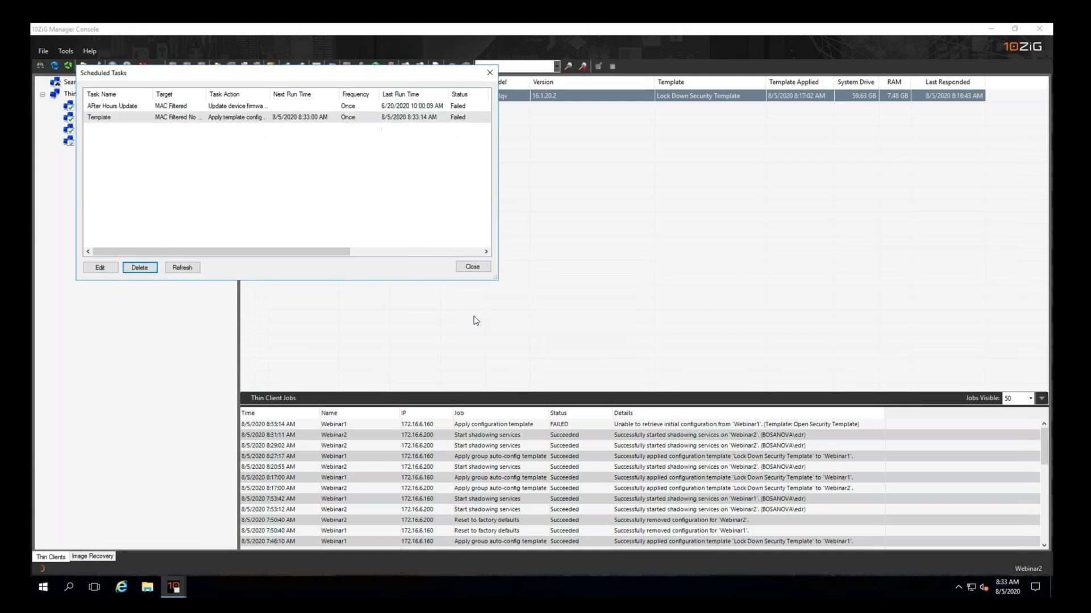
Step: Reschedule the Template task by setting its start time to 9:00 AM
click(194, 118)
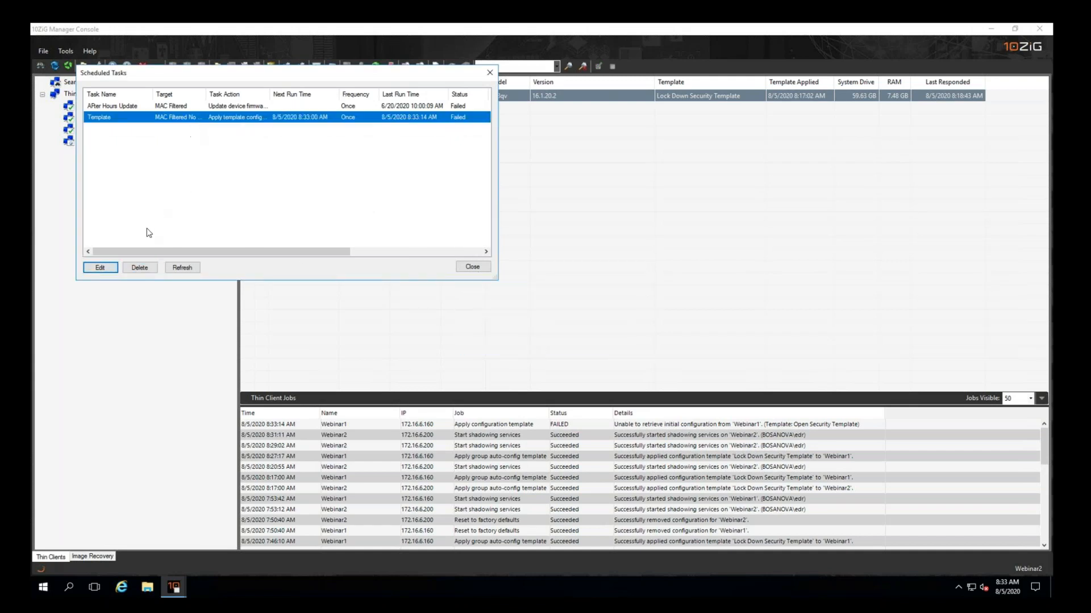
click(116, 269)
click(179, 162)
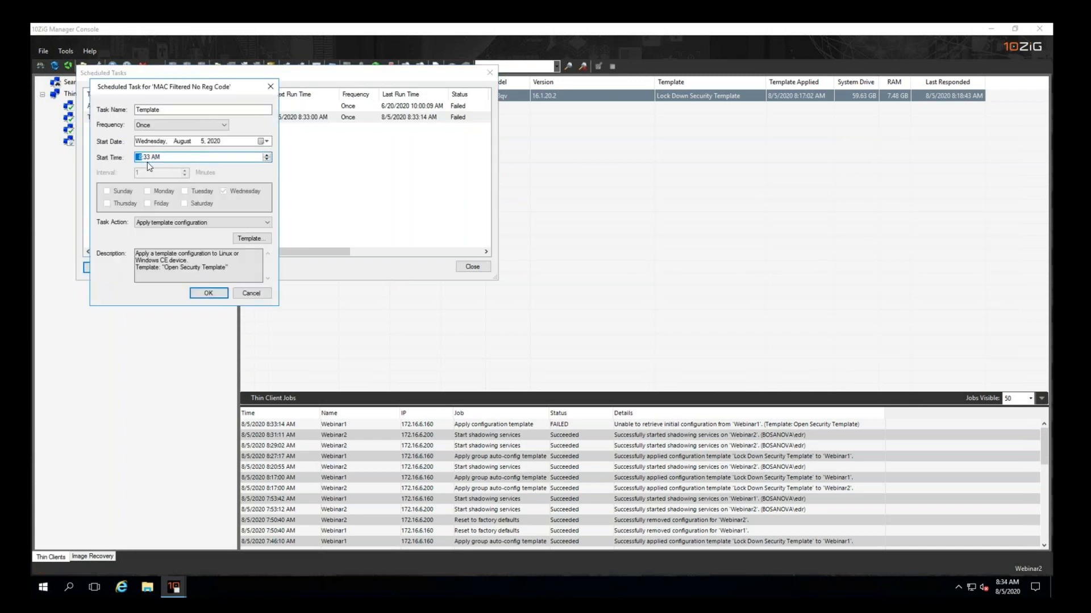
text(9:00)
click(212, 294)
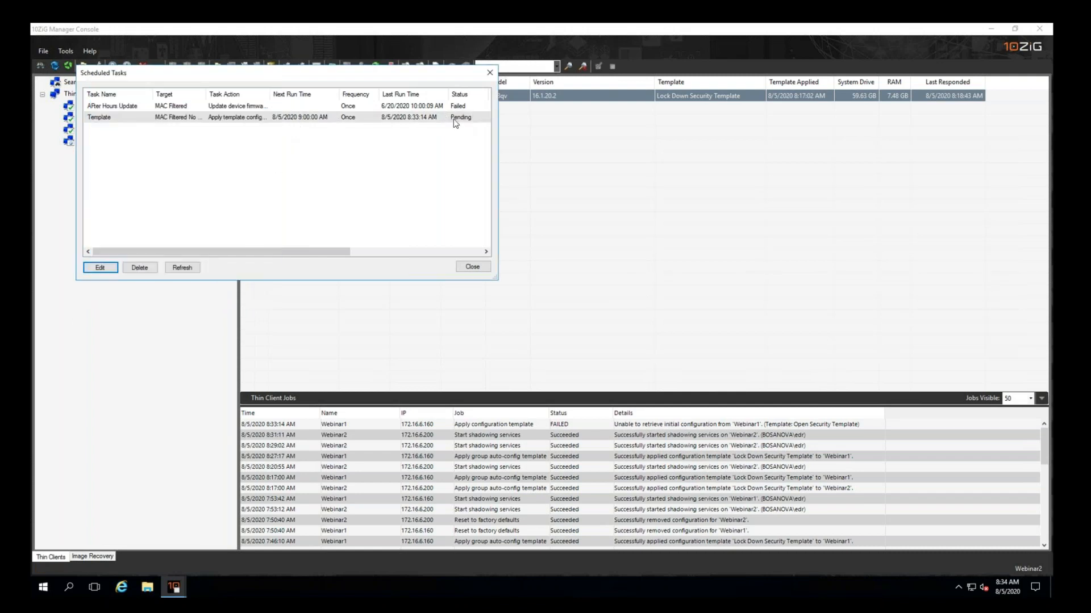
Step: Check the status and details of the remaining scheduled tasks, and close the task list
drag(325, 248, 326, 249)
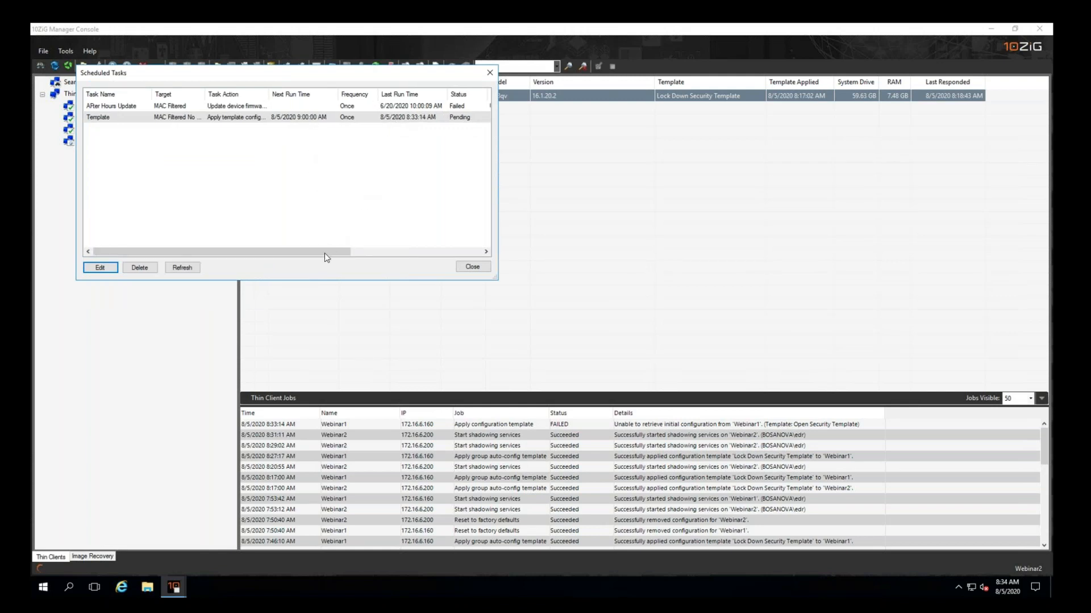
drag(340, 251, 446, 239)
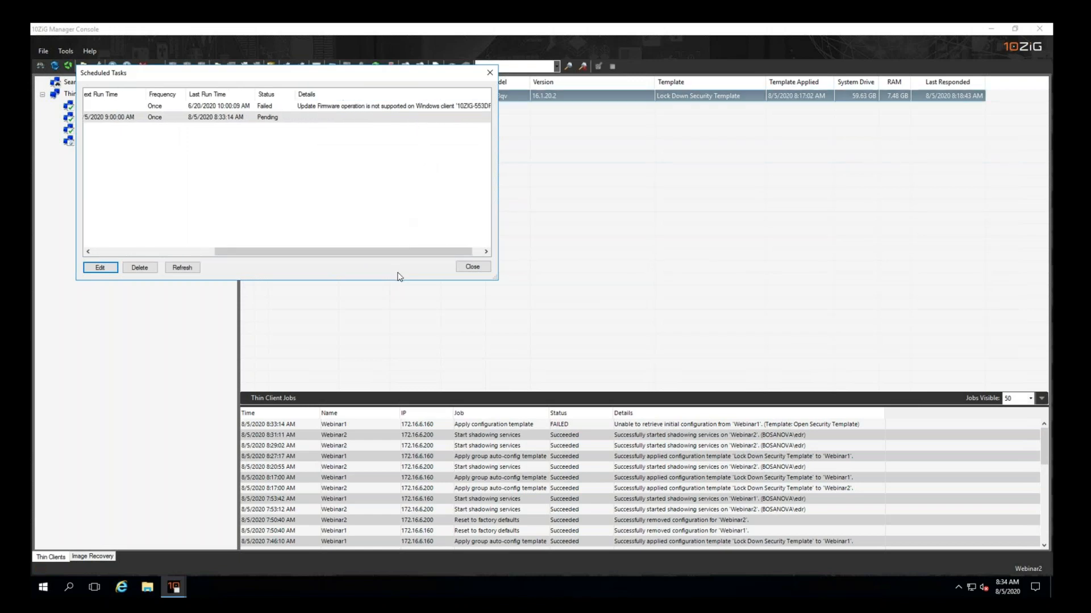
click(469, 268)
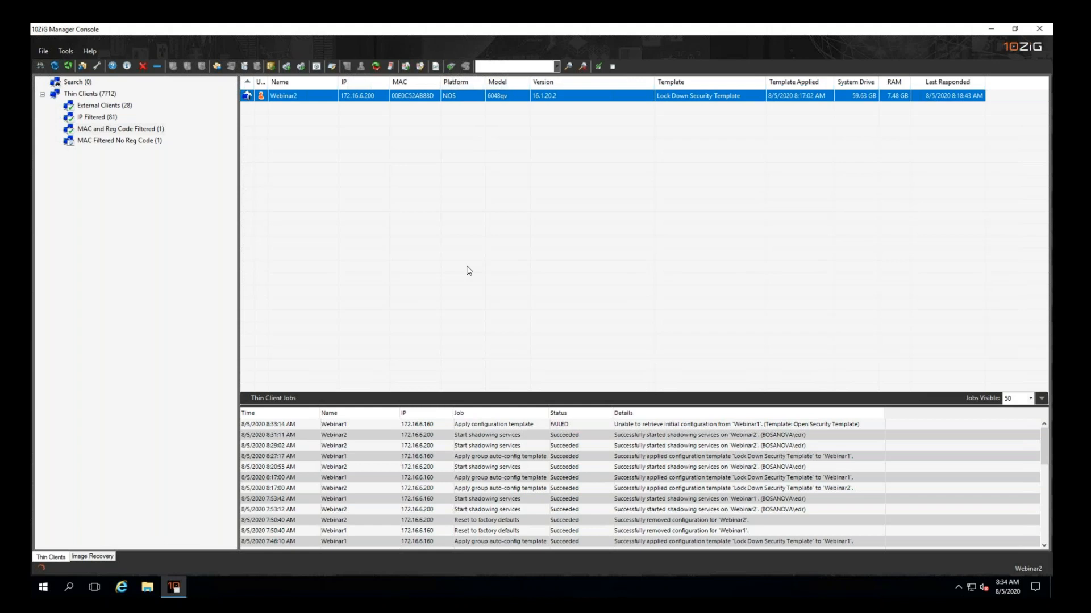
Step: Display the External Clients group's clients and review the options for creating a new item under the group
click(104, 105)
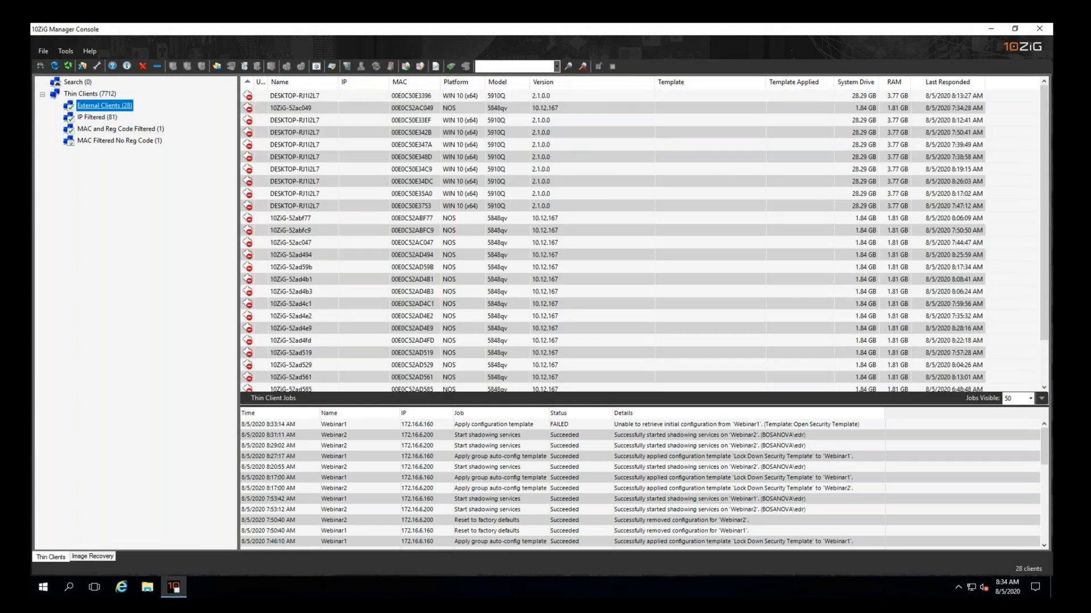
right_click(97, 106)
mouse_move(175, 163)
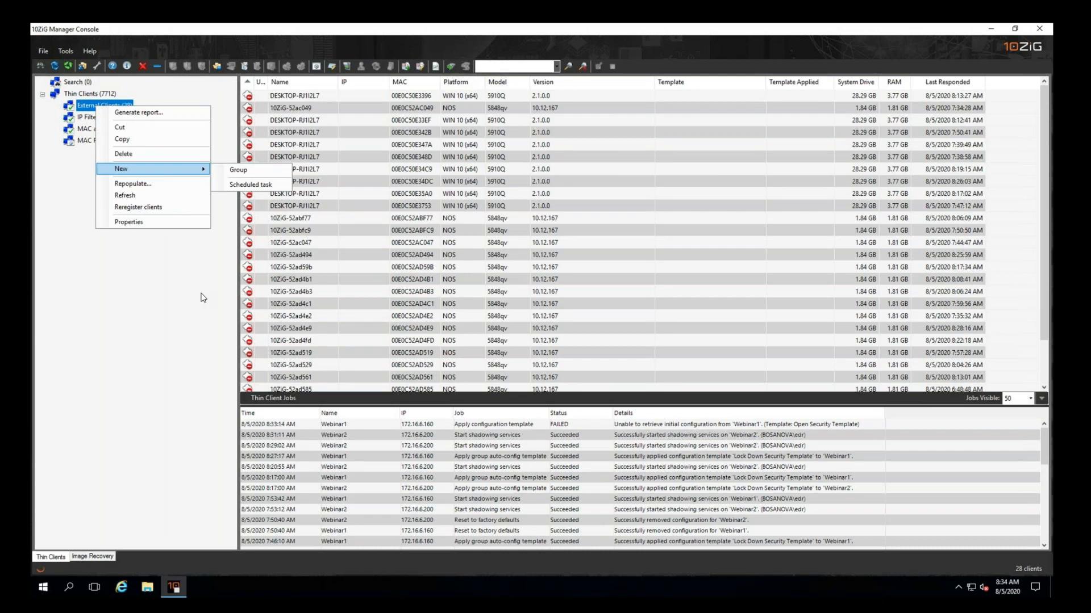
click(89, 106)
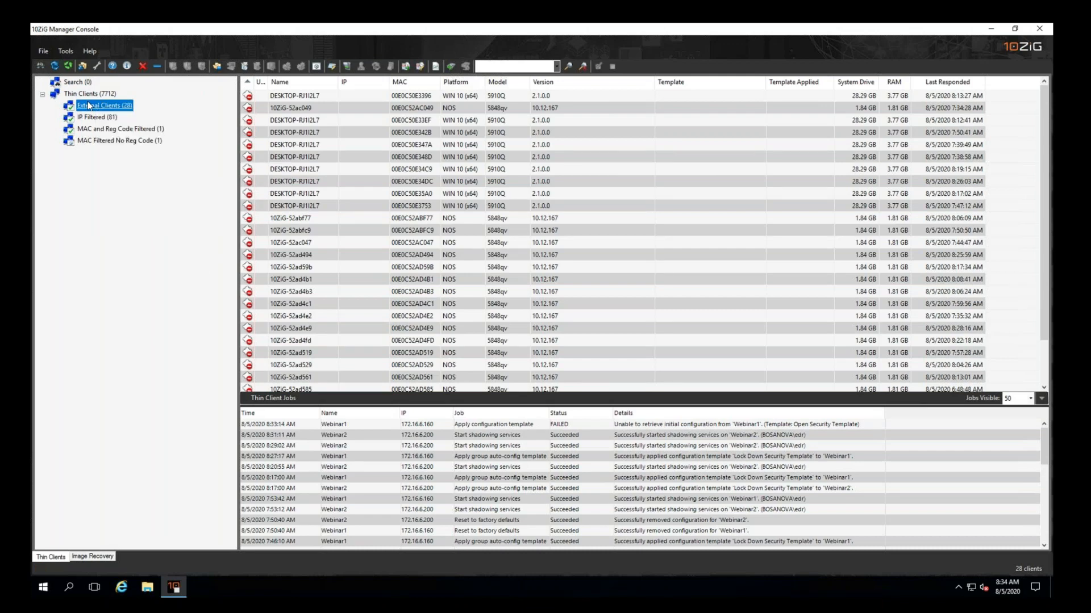
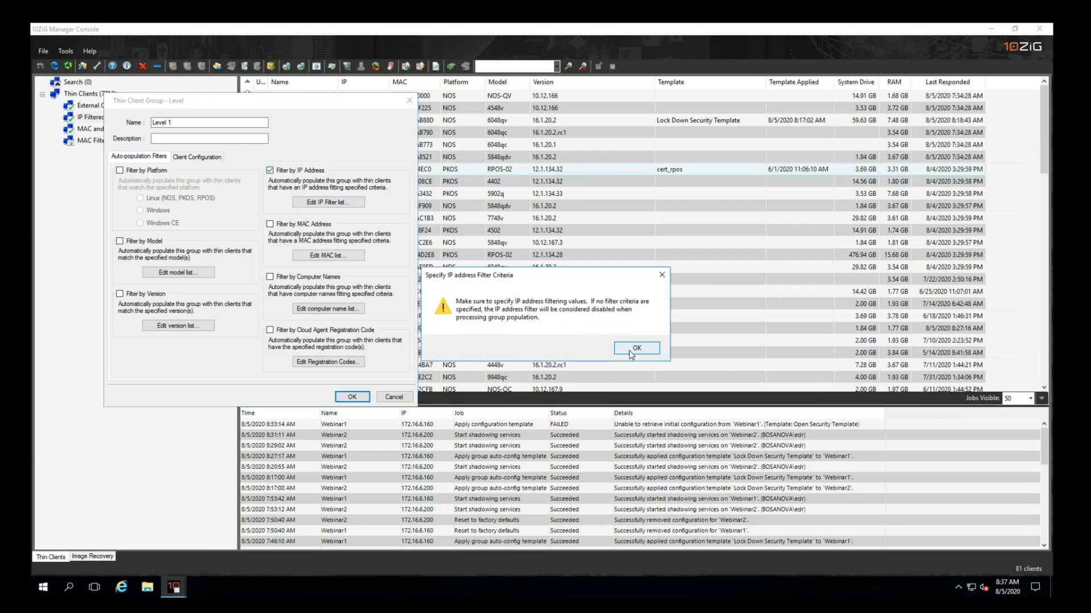
Step: Add an IP filter to the Level 1 group covering 172.16.6.1 to 172.16.6.100, with a subnet mask beginning 255.245.255
click(636, 348)
click(329, 203)
click(196, 274)
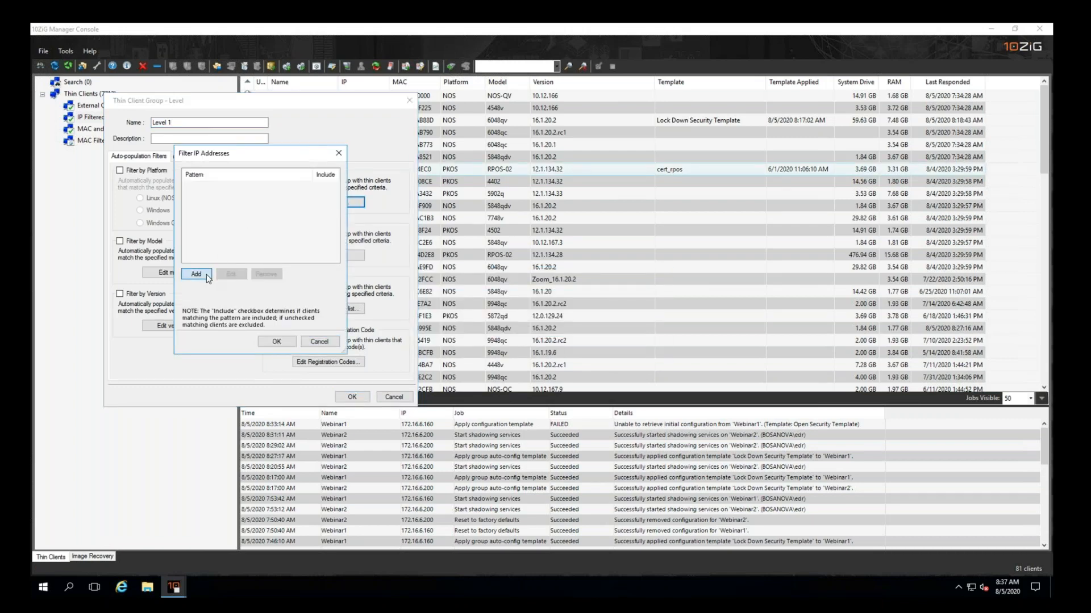
text(172.16)
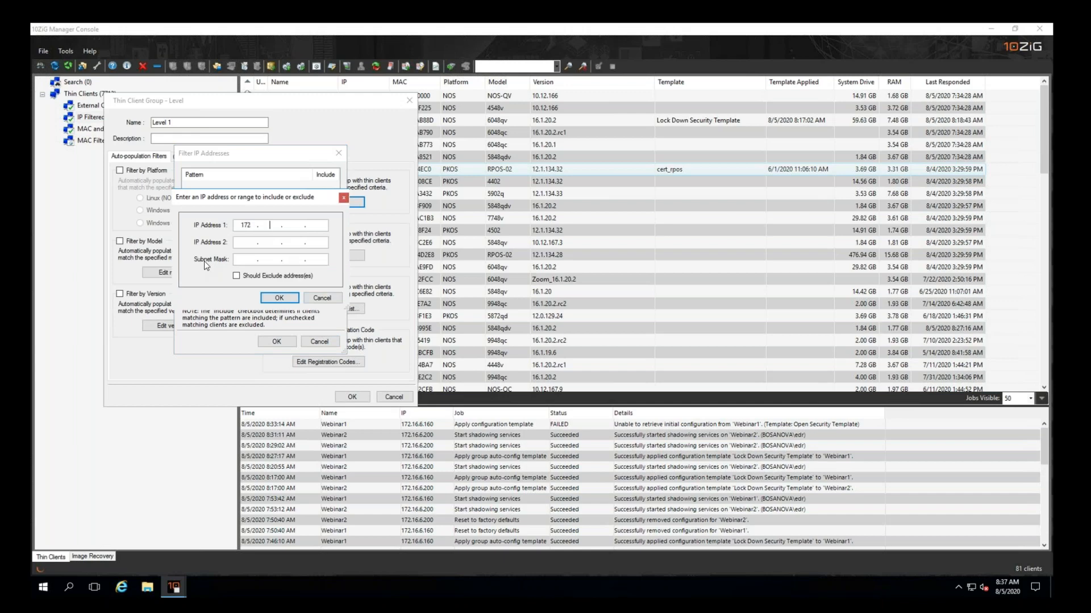
text(6.1)
text(172)
text(16.6)
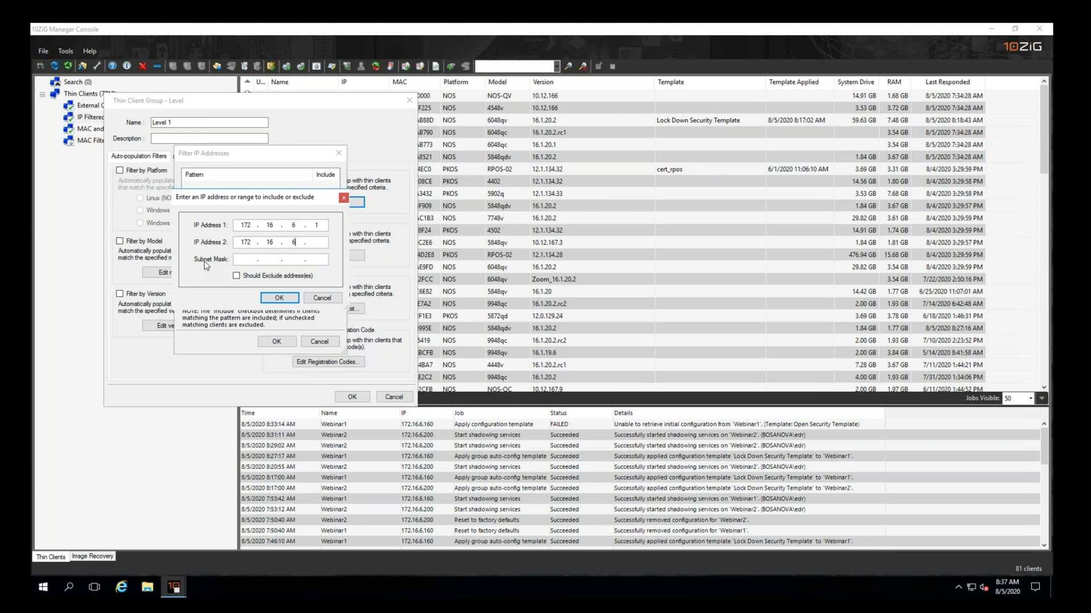
text(25)
key(BackSpace)
key(BackSpace)
text(100255245255)
click(316, 259)
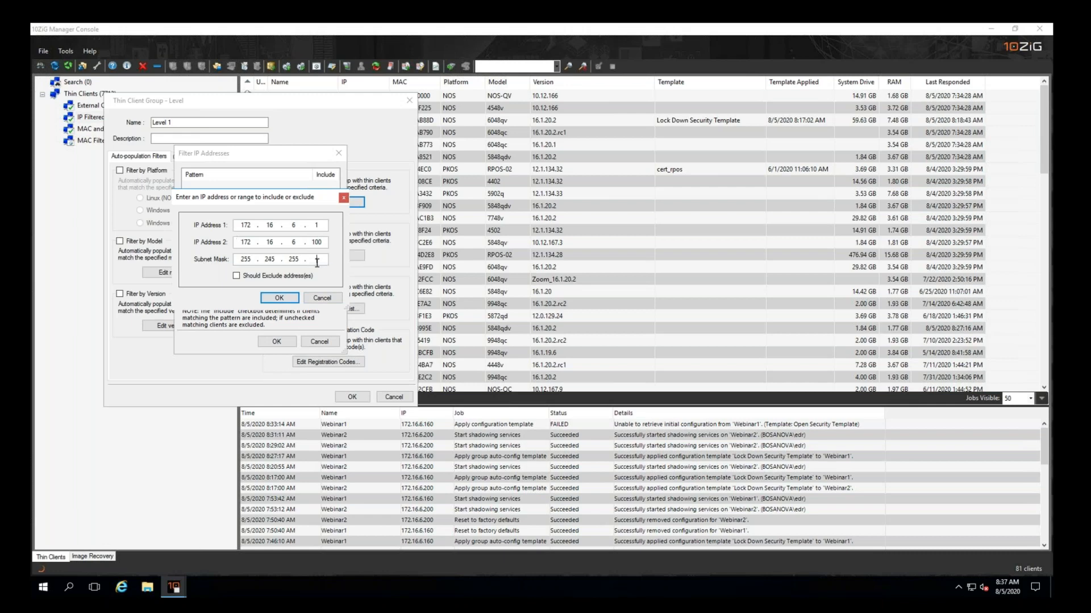
click(284, 299)
click(277, 342)
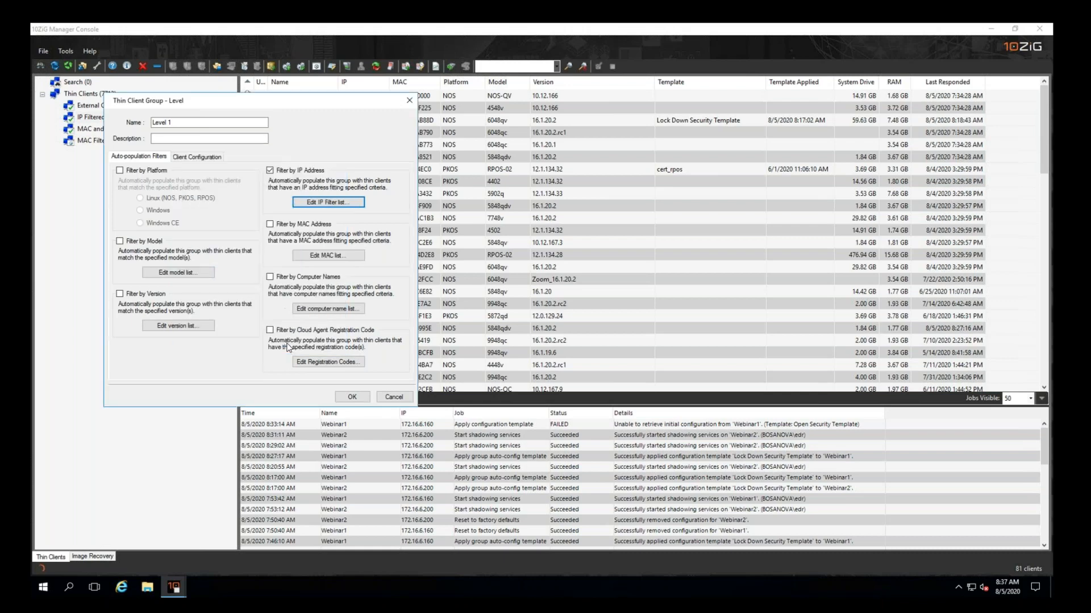
Step: Create the Level 1 group under IP Filtered and repopulate it, confirming the repopulation
click(354, 399)
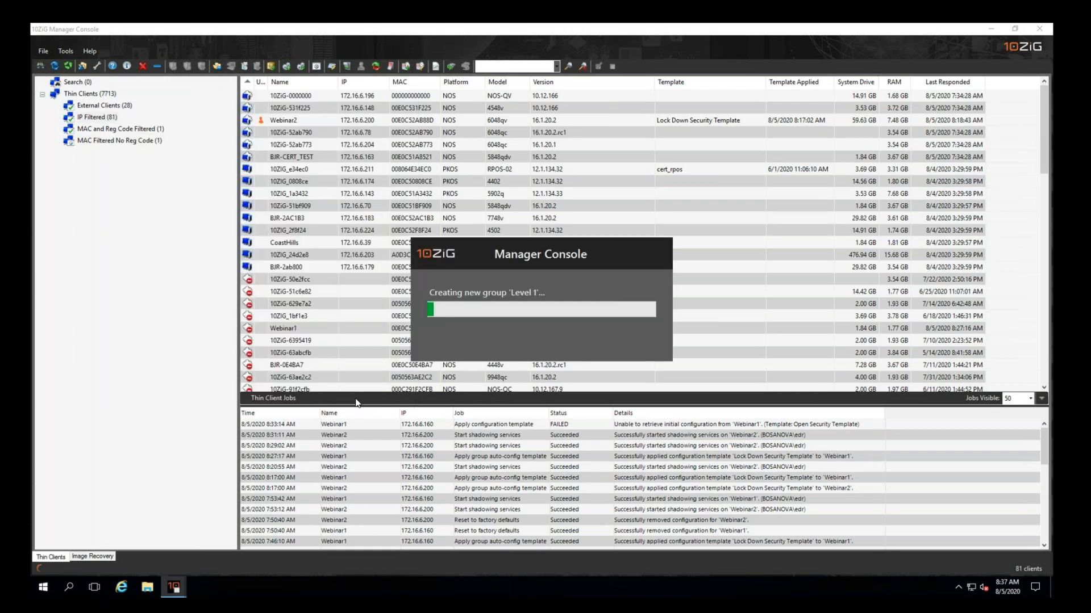
right_click(112, 130)
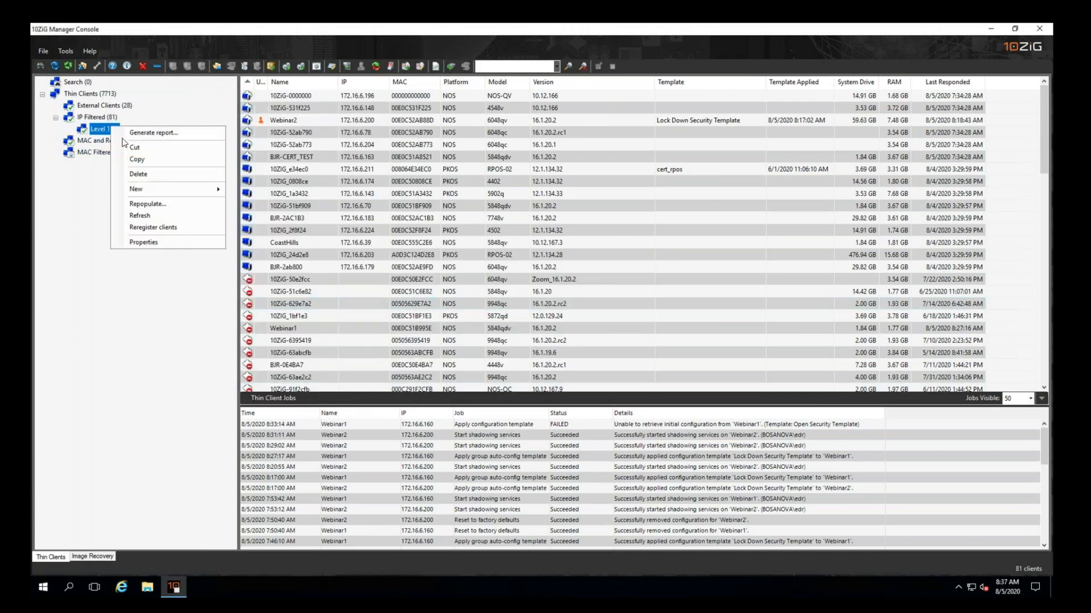
click(152, 206)
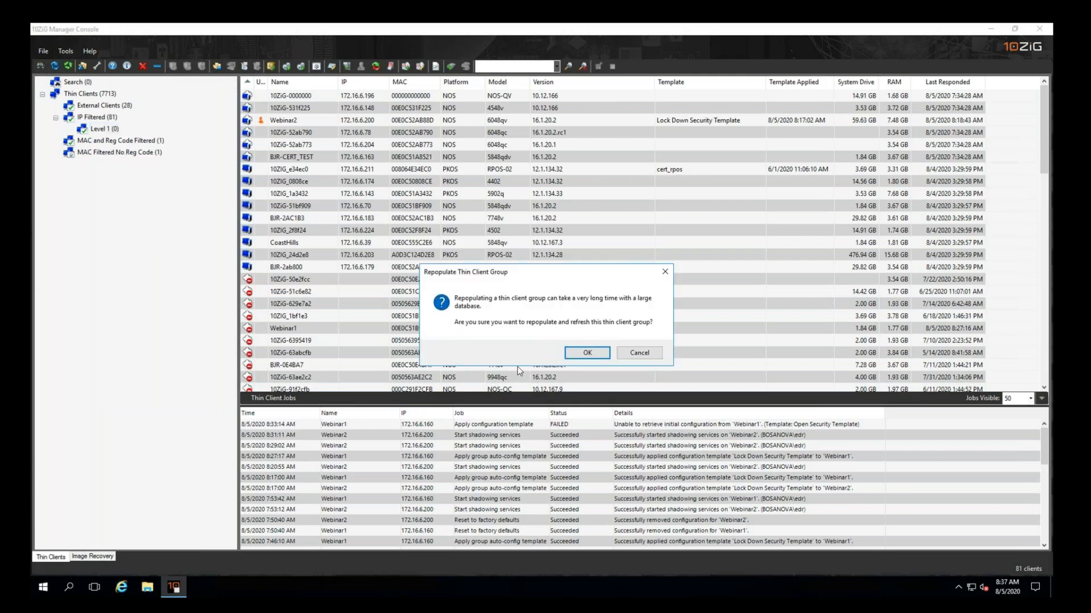
click(571, 353)
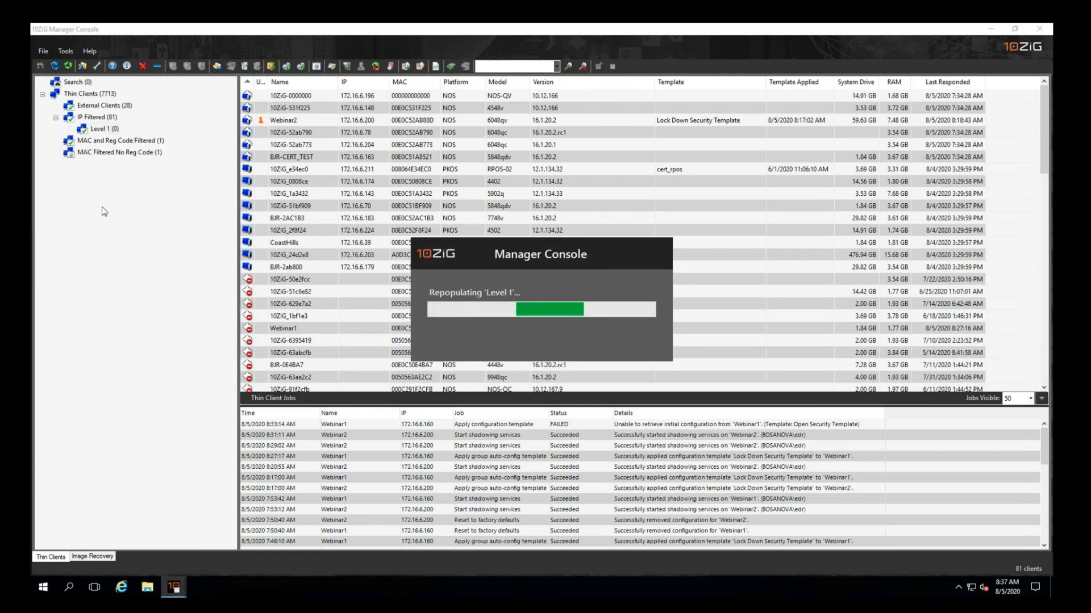
Step: Compare the clients listed in the nested Level 1 group with those in its parent IP Filtered group
click(106, 128)
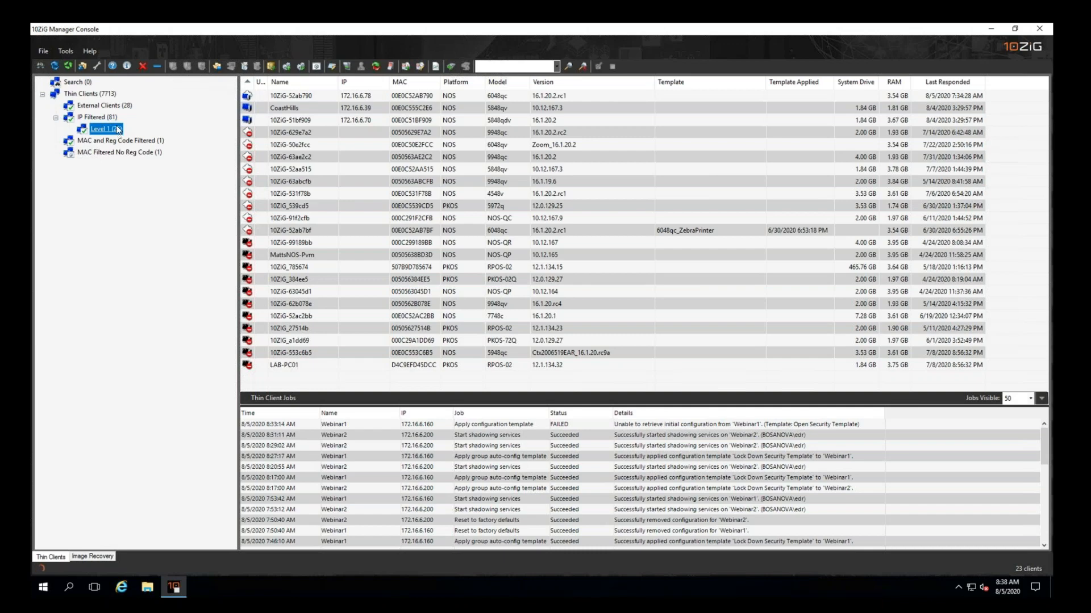
click(99, 117)
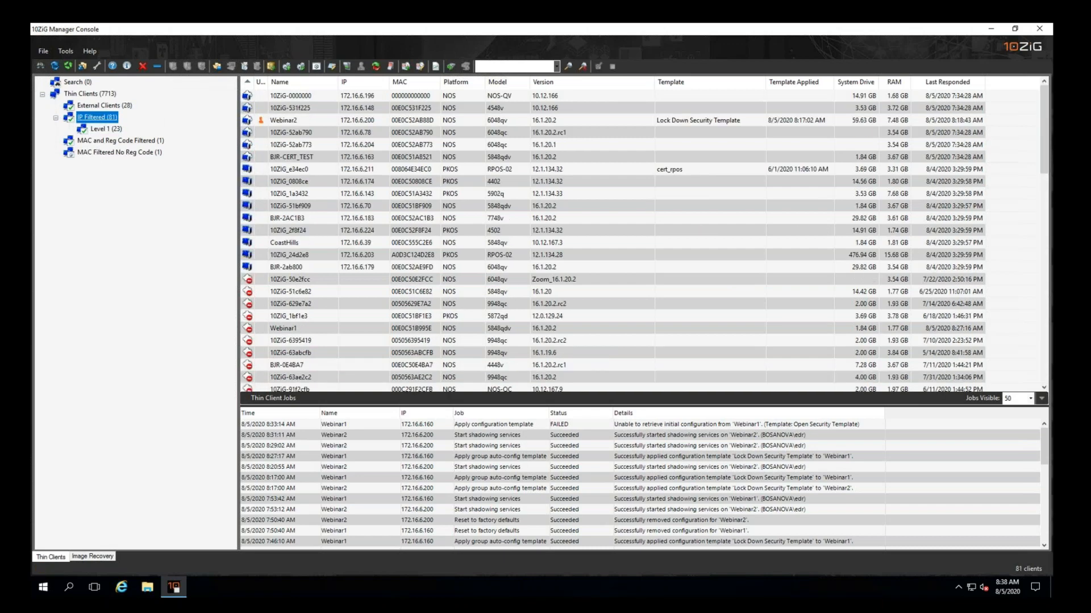
click(107, 131)
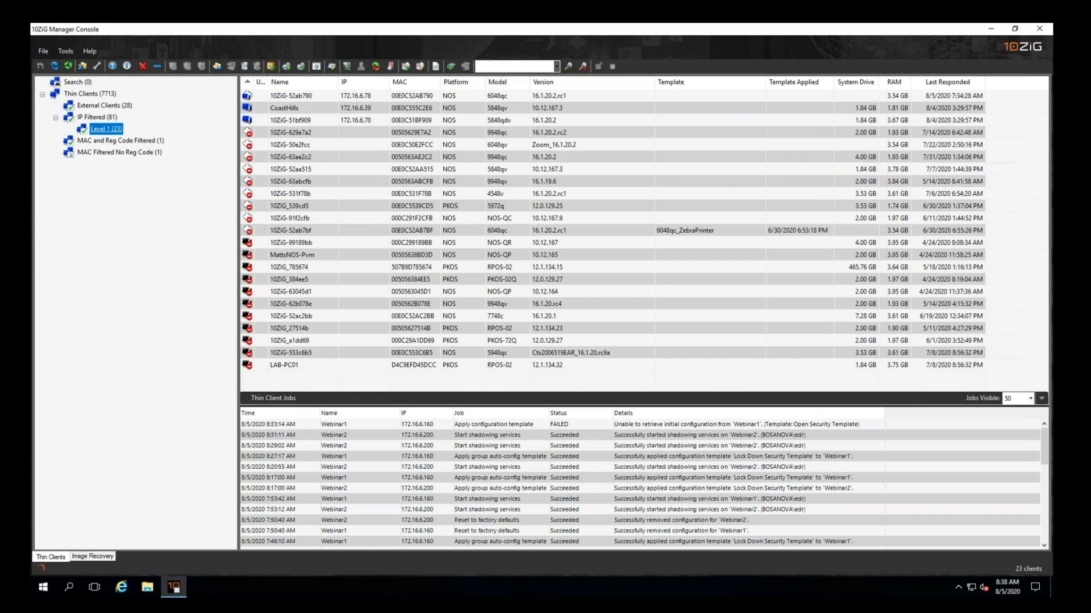
click(116, 117)
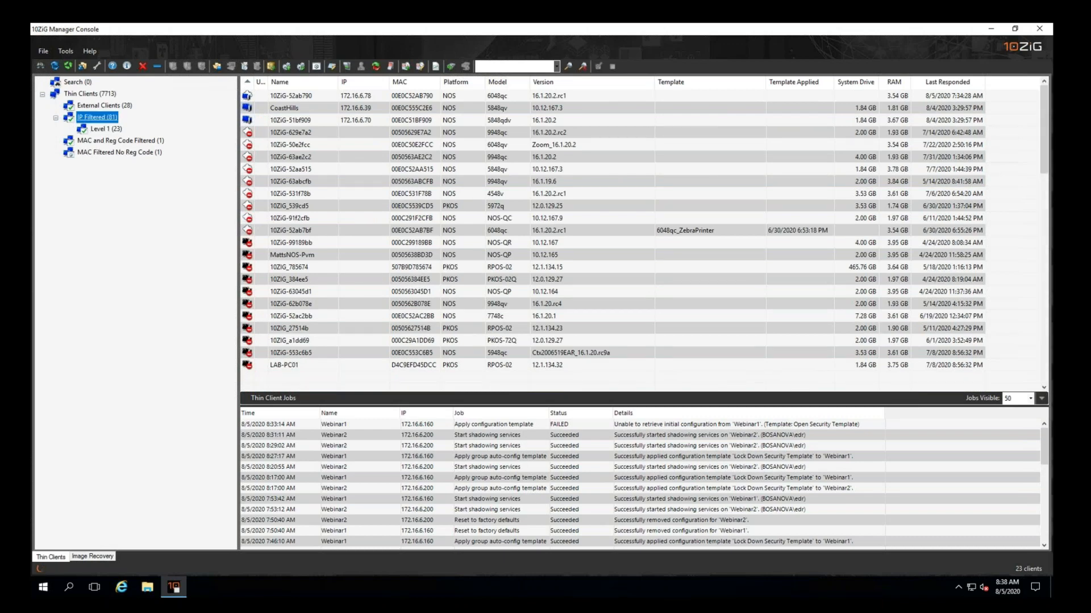
click(108, 130)
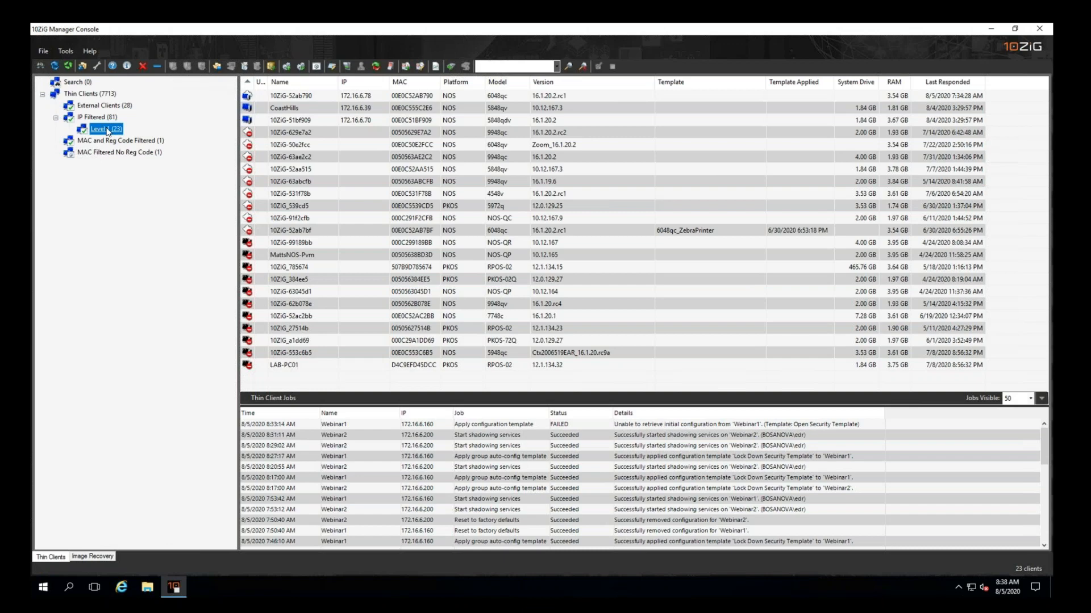
click(108, 119)
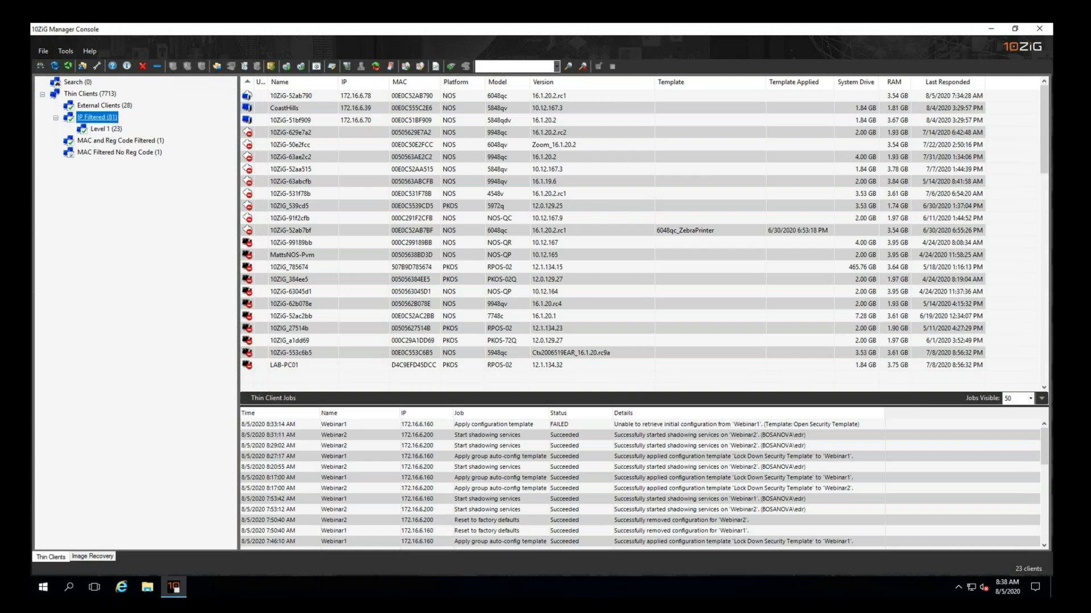
click(111, 128)
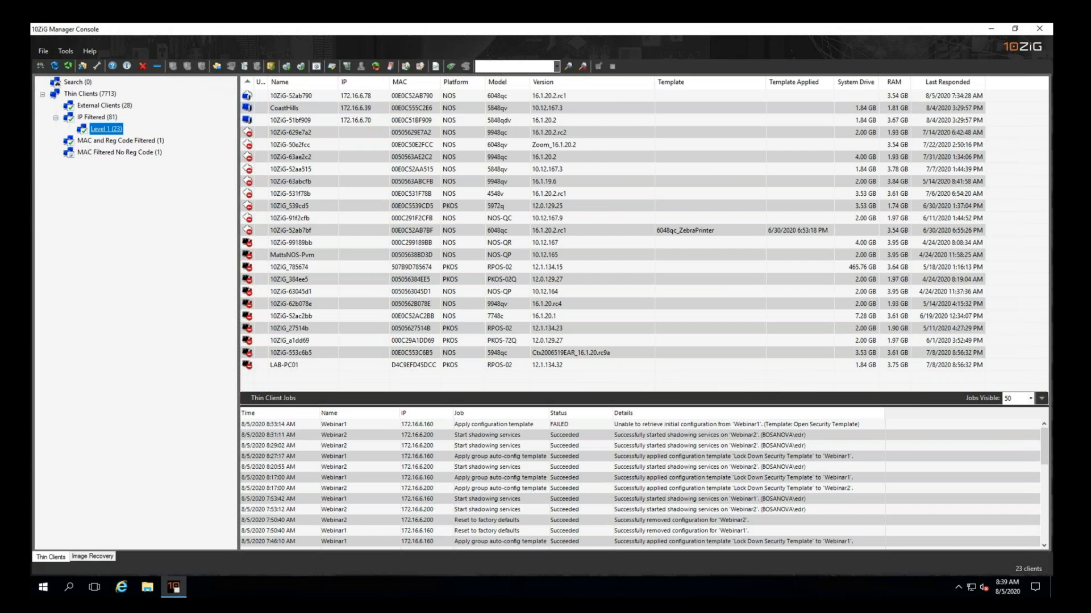
click(115, 118)
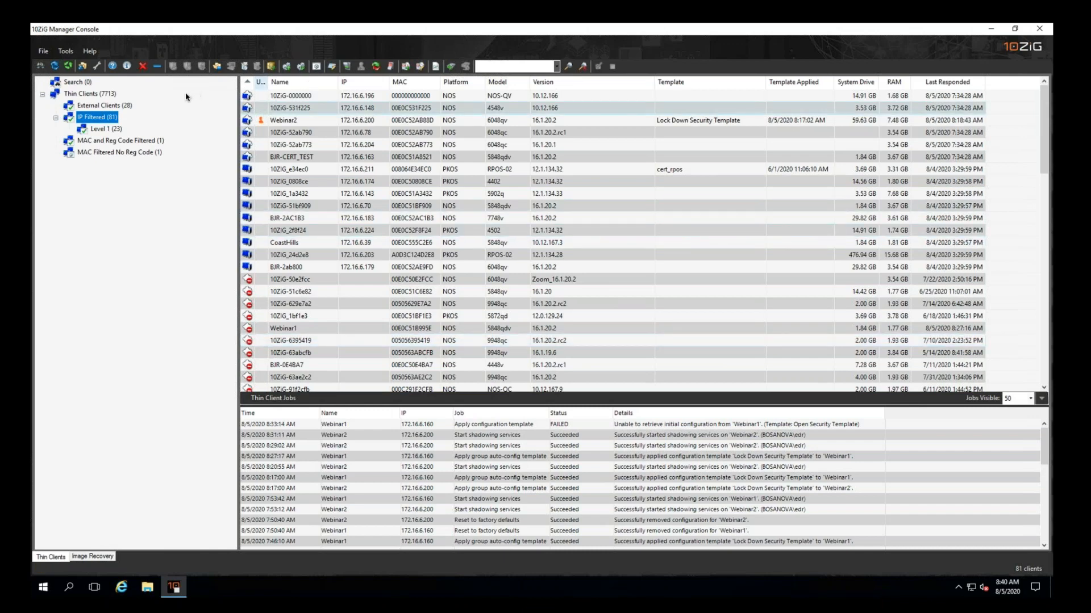
Step: Add the Open Security Template to the auto-configuration templates of the MAC Filtered No Reg Code group
click(142, 153)
right_click(143, 154)
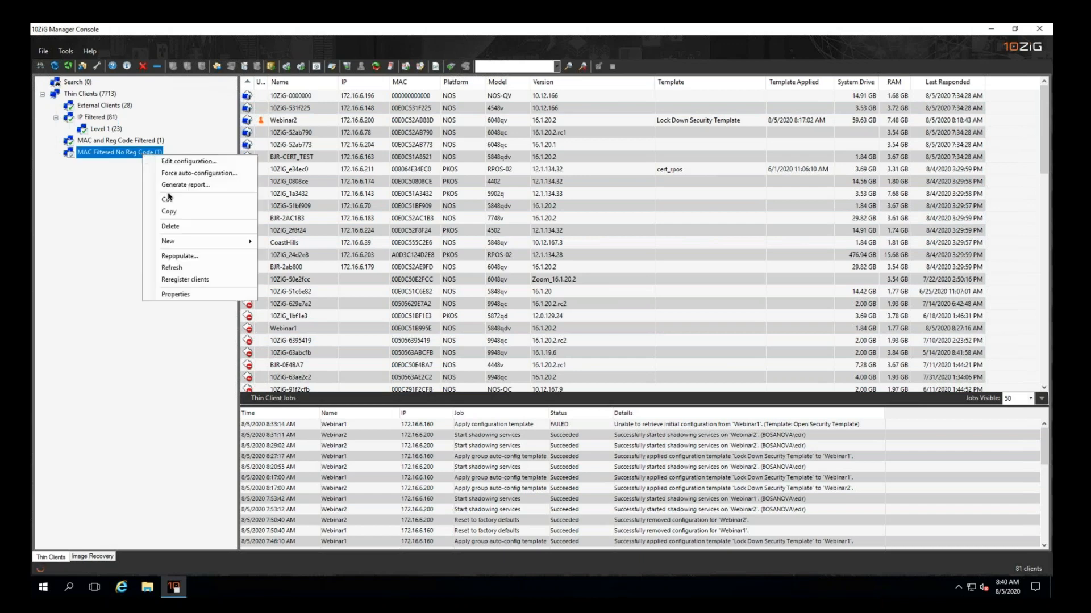
click(188, 294)
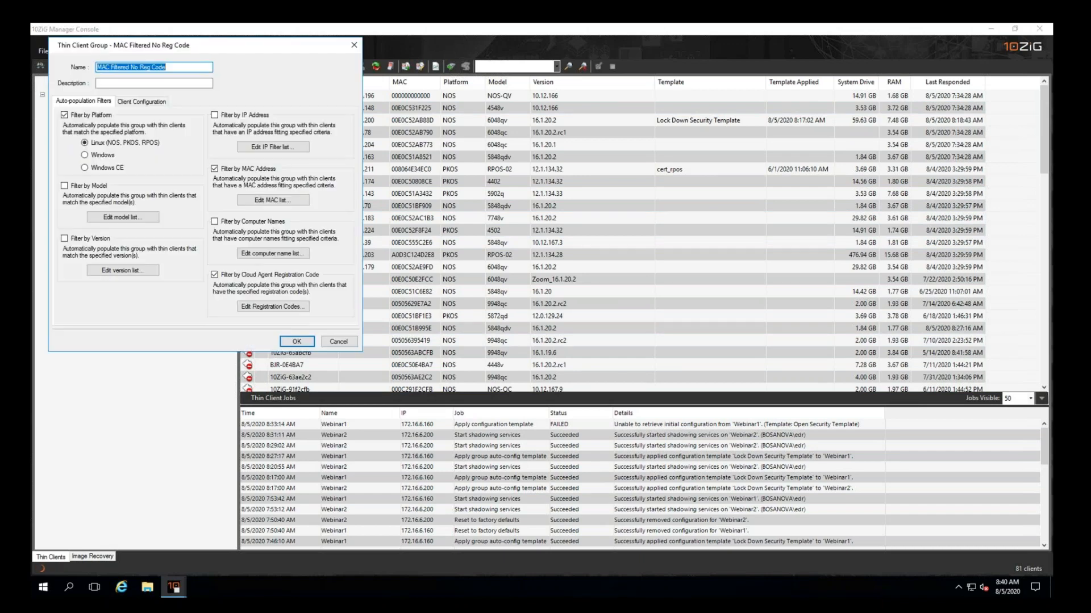
click(152, 102)
click(114, 147)
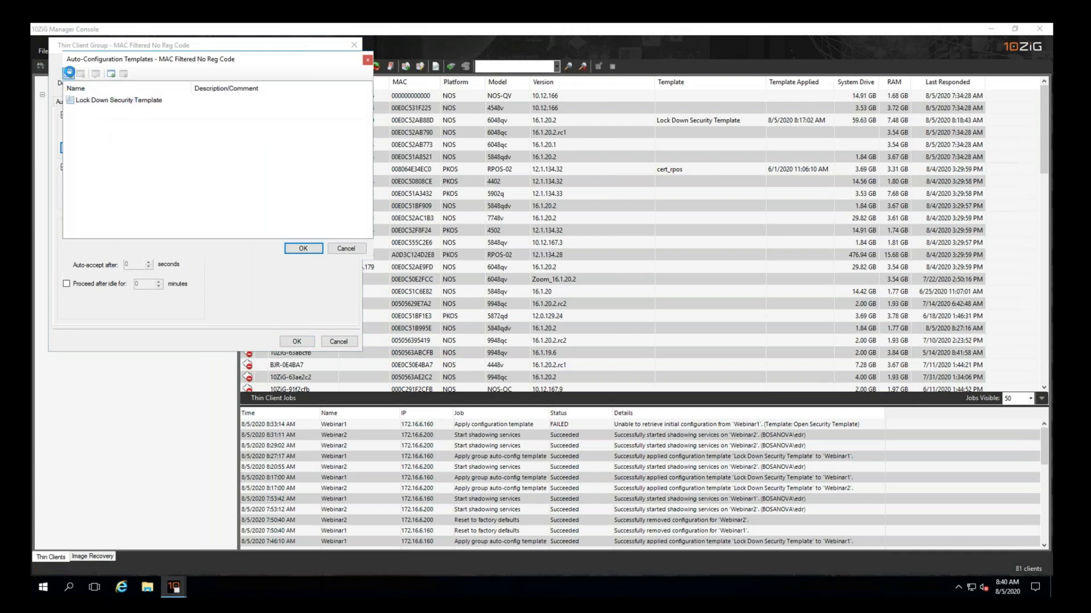
click(68, 74)
click(617, 345)
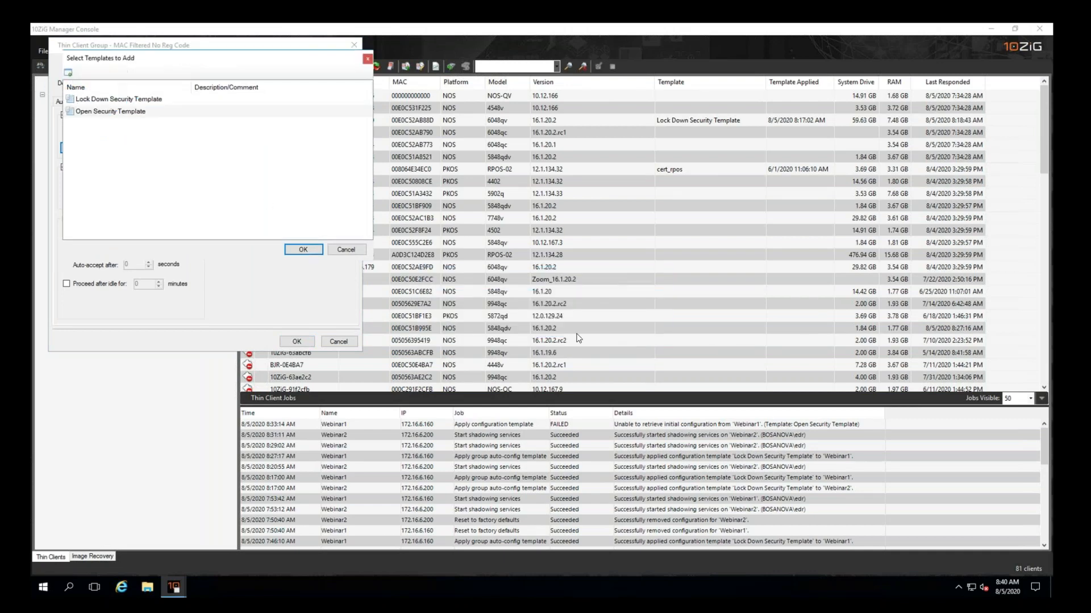
click(134, 113)
click(313, 250)
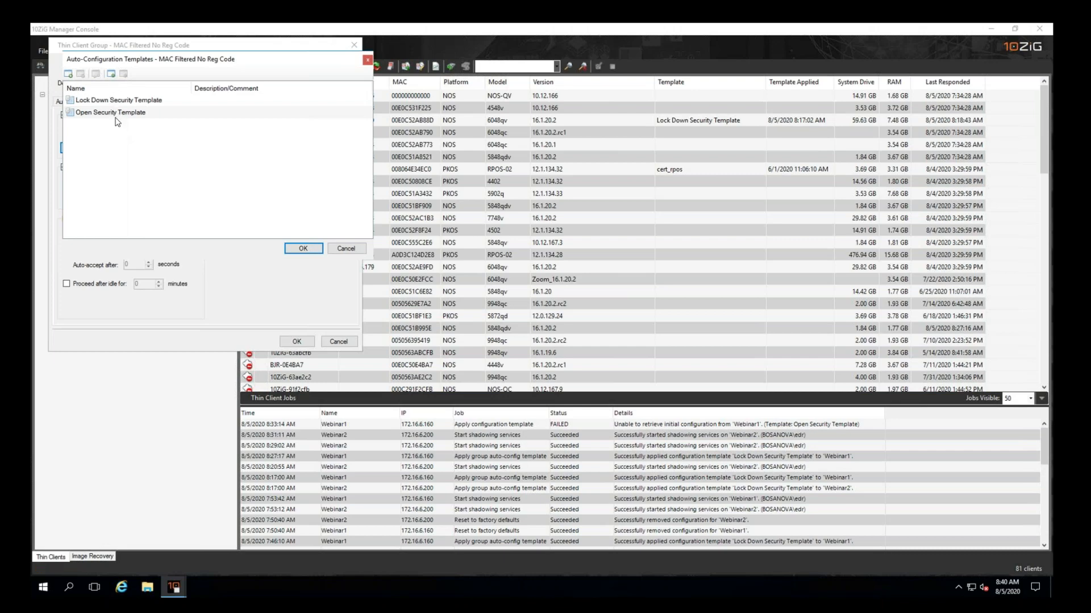
Step: Check the Lock Down and Open Security templates in the list, and discard the template and group property changes
click(118, 103)
click(115, 114)
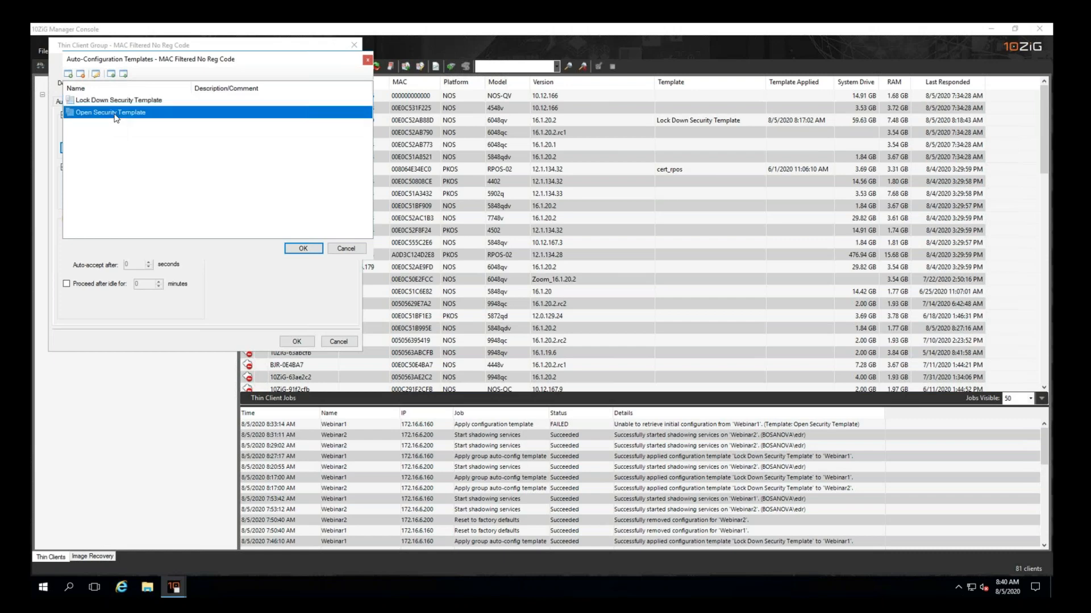
click(347, 249)
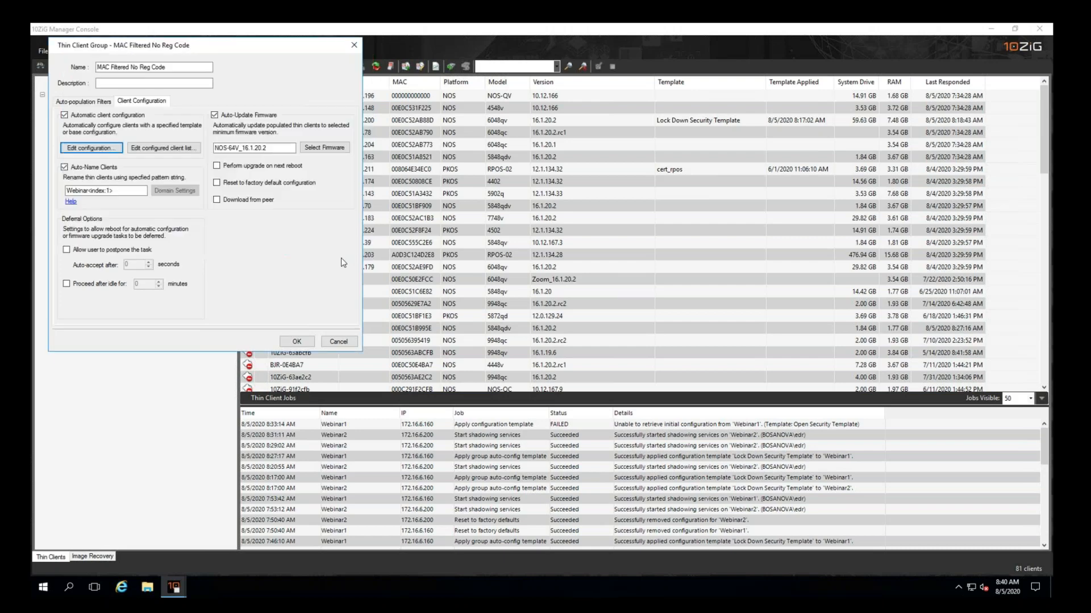
click(339, 342)
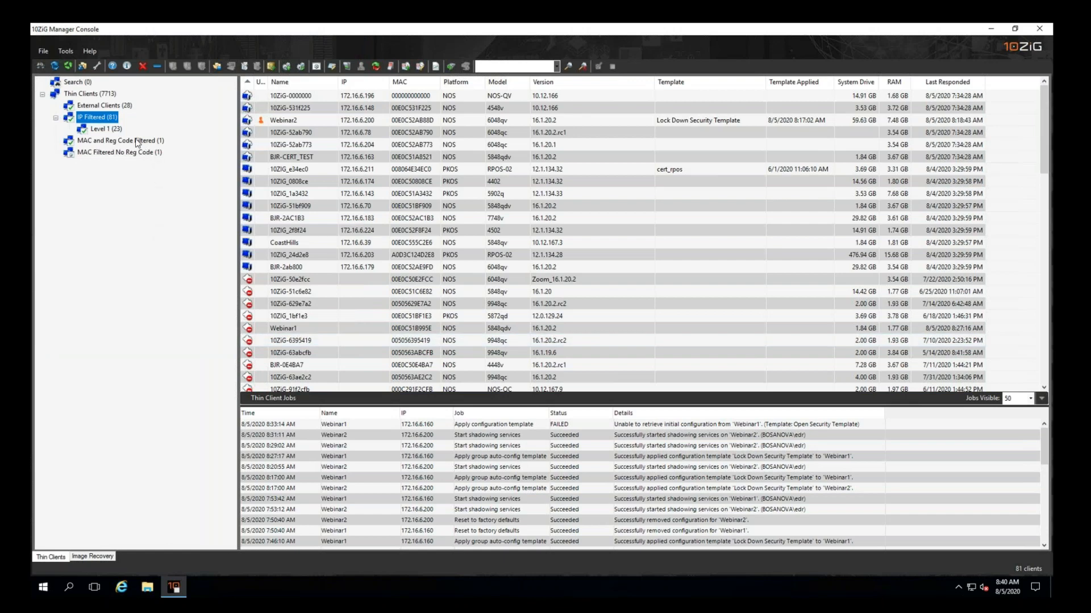
Step: Review the clients under Level 1, Thin Clients and MAC and Reg Code Filtered, including Webinar2, and check the last group's available actions
click(115, 129)
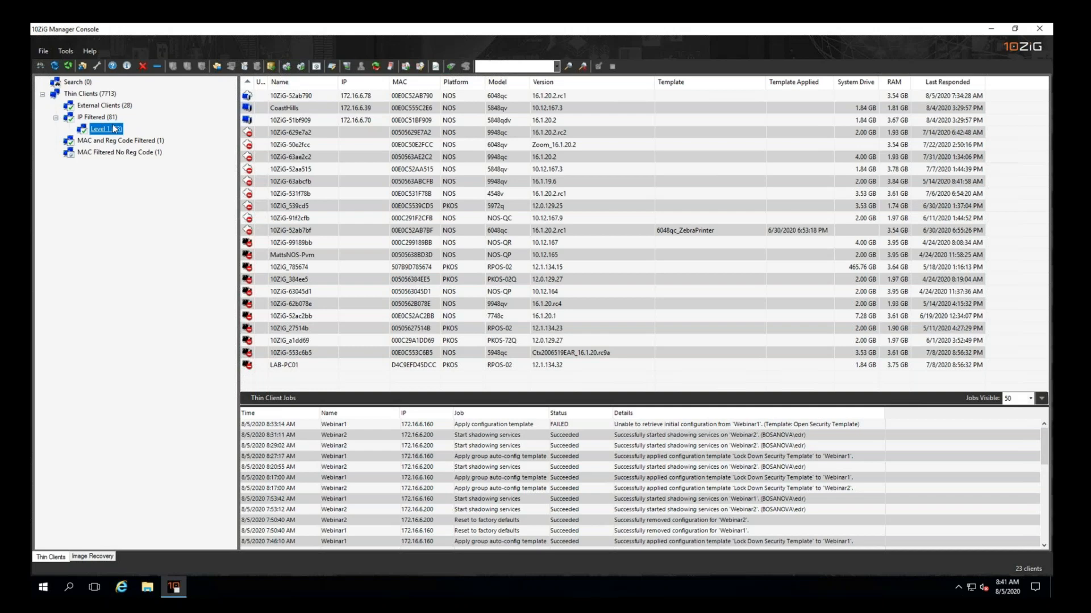
click(88, 94)
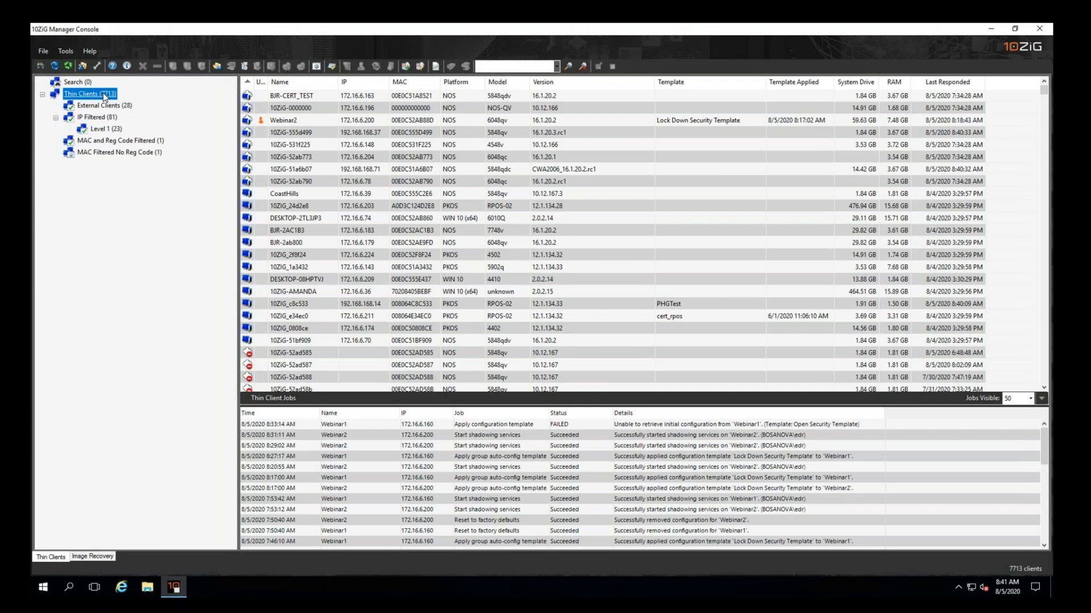
click(296, 122)
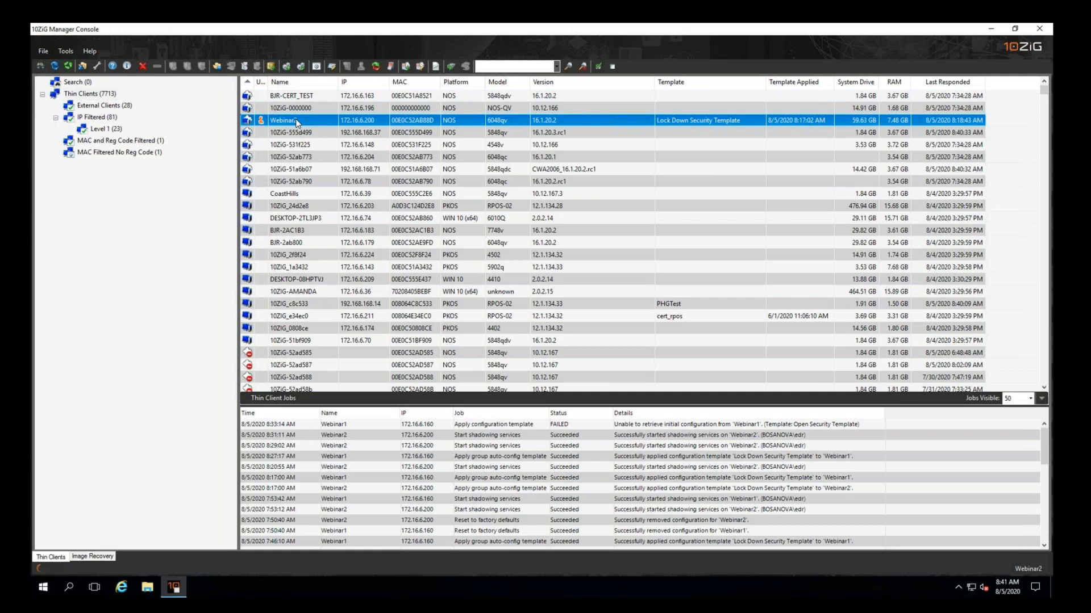
click(119, 142)
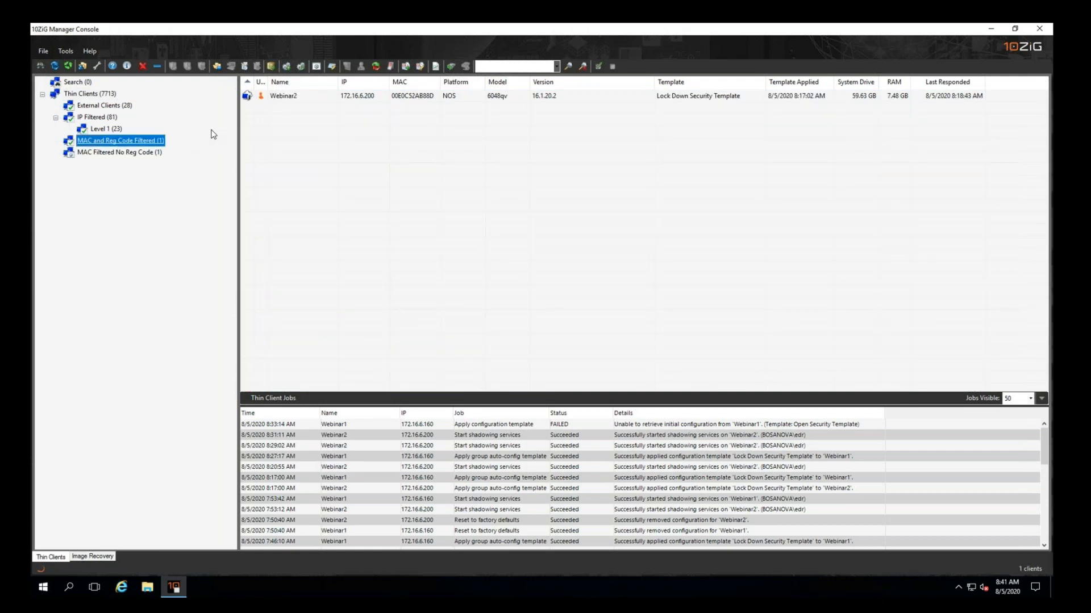
click(288, 97)
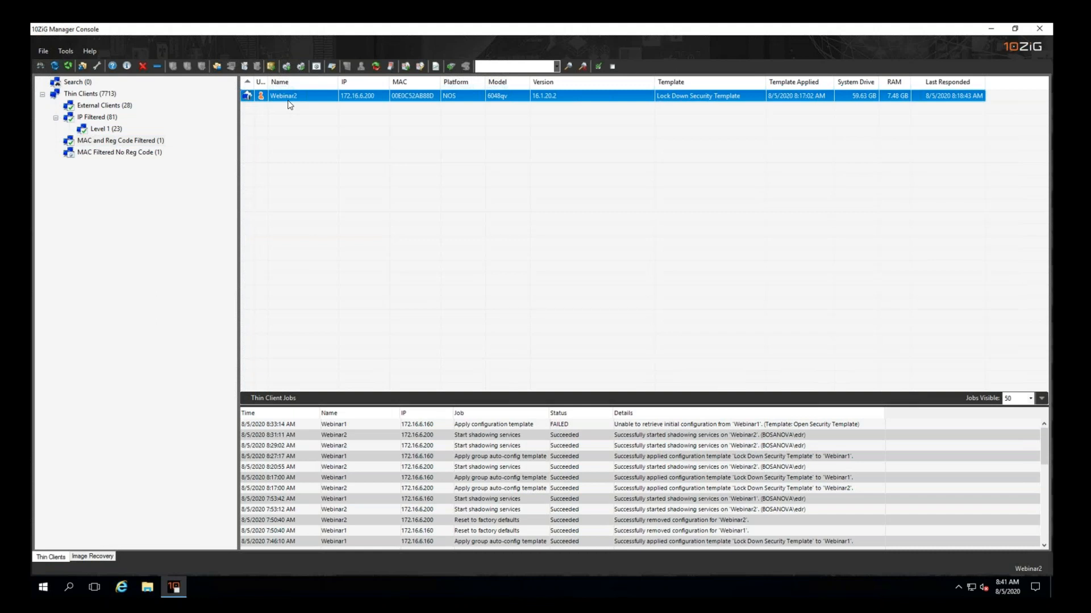
right_click(132, 143)
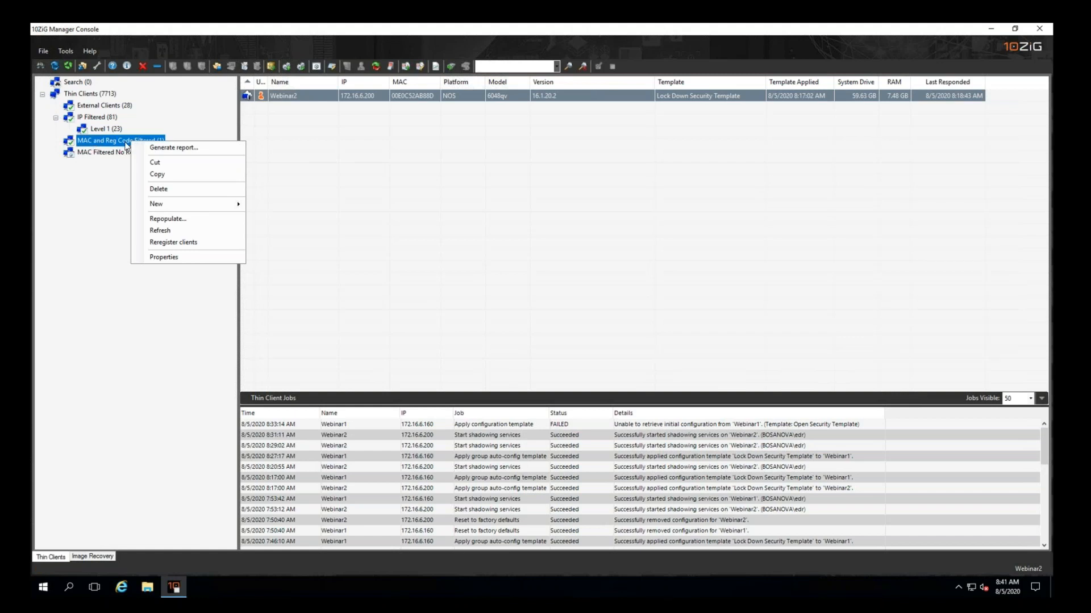
click(359, 240)
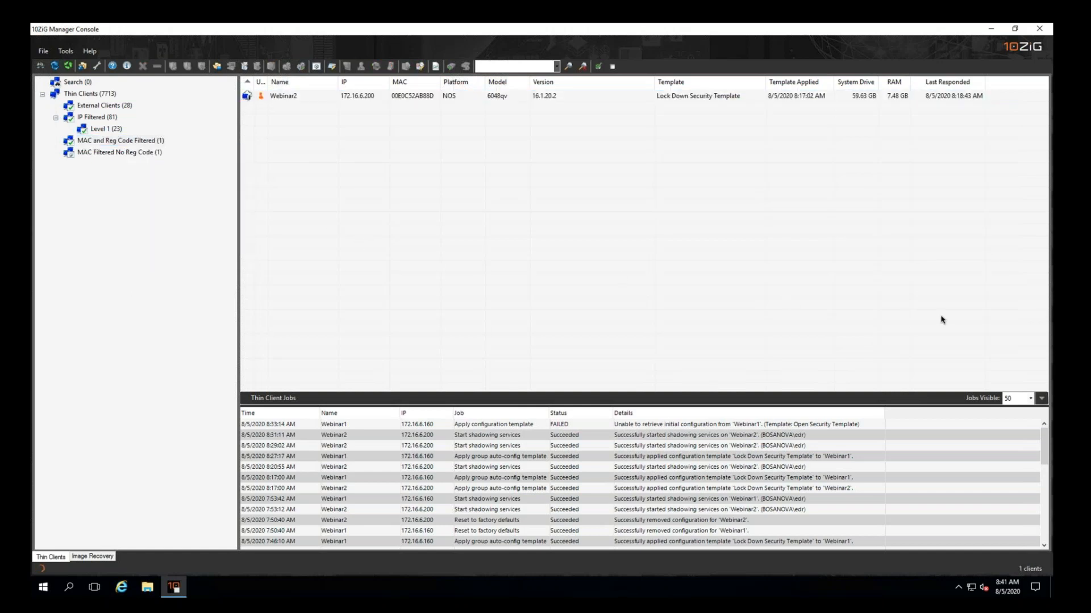